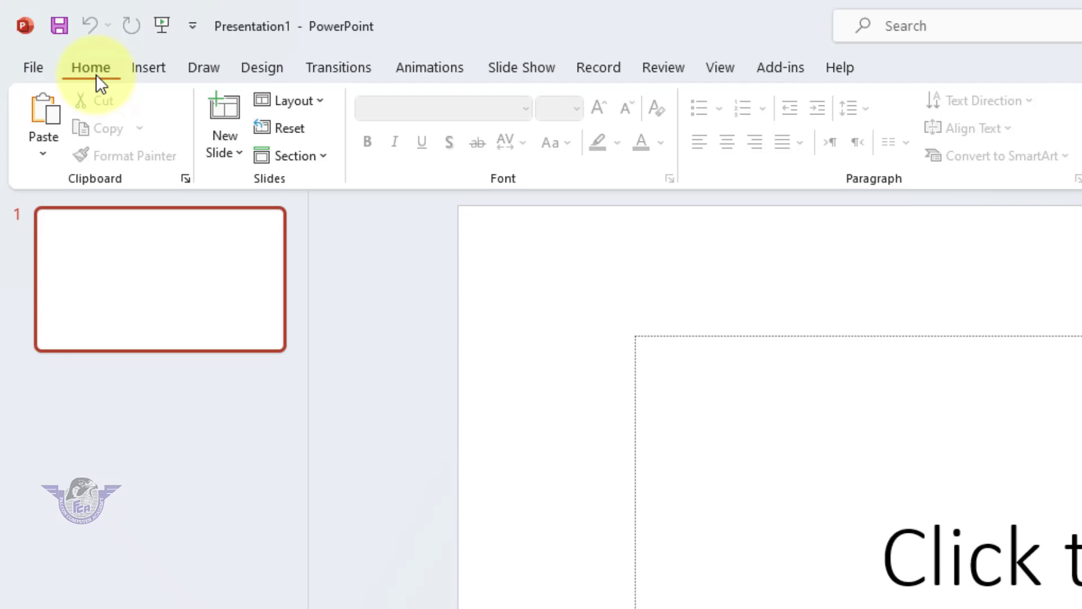
Step: Switch the slide to the Blank layout and insert pexels-chinarianphotographer-13636086.jpg from the PPT Image folder in Downloads
{"action": "left_click", "coordinate": [313, 106]}
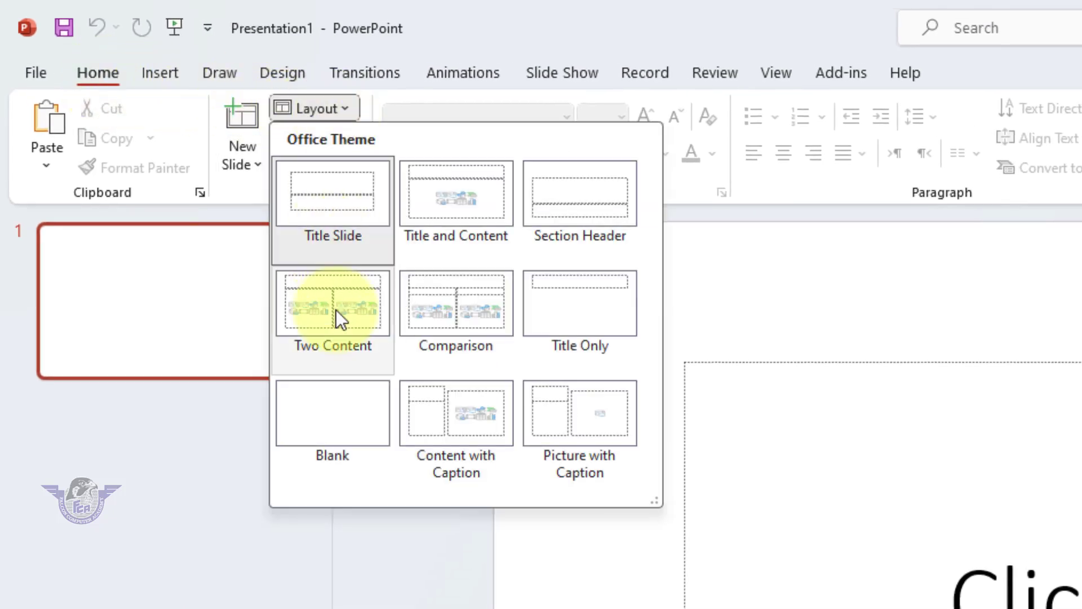
{"action": "left_click", "coordinate": [332, 417]}
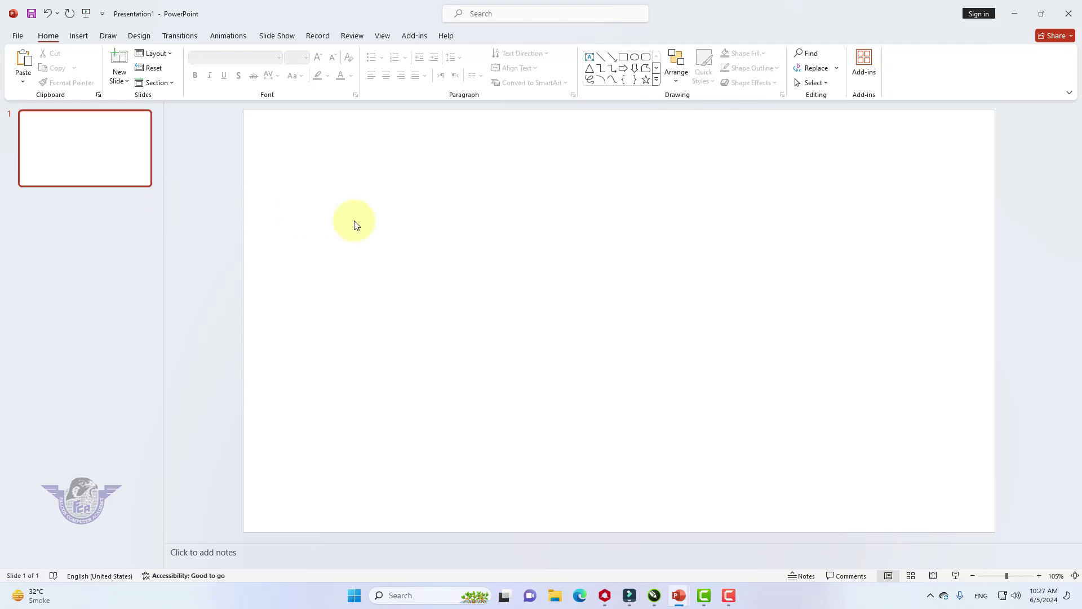
{"action": "left_click", "coordinate": [80, 37]}
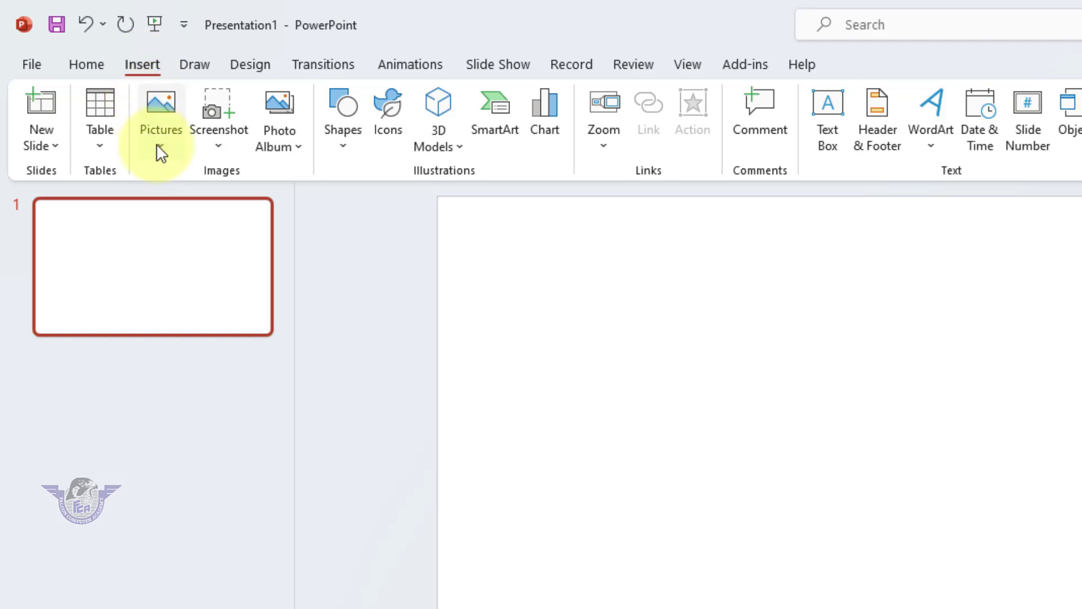
{"action": "left_click", "coordinate": [158, 146]}
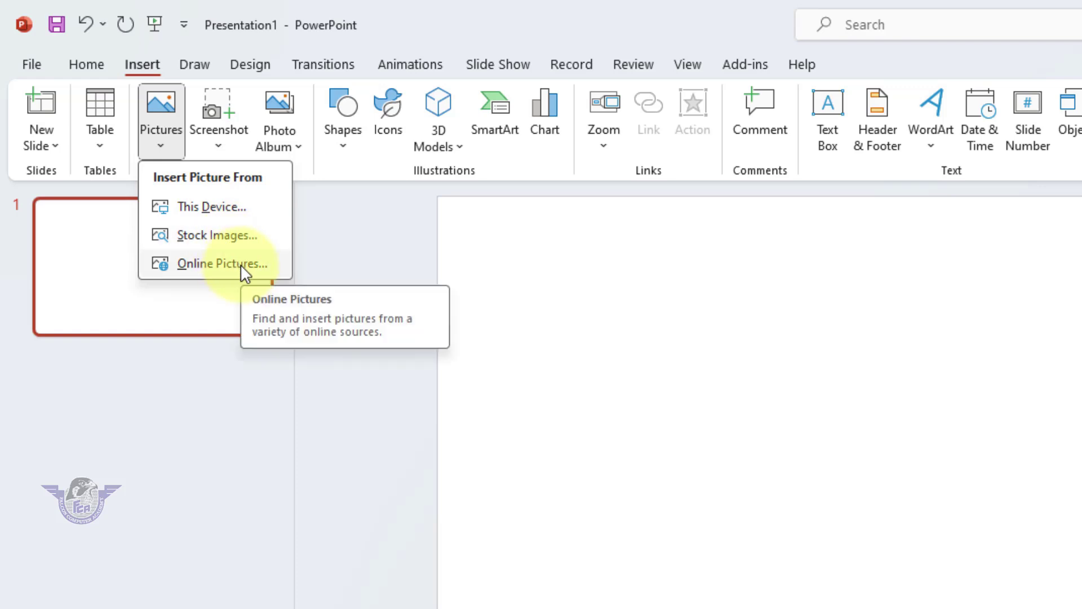
{"action": "left_click", "coordinate": [225, 214]}
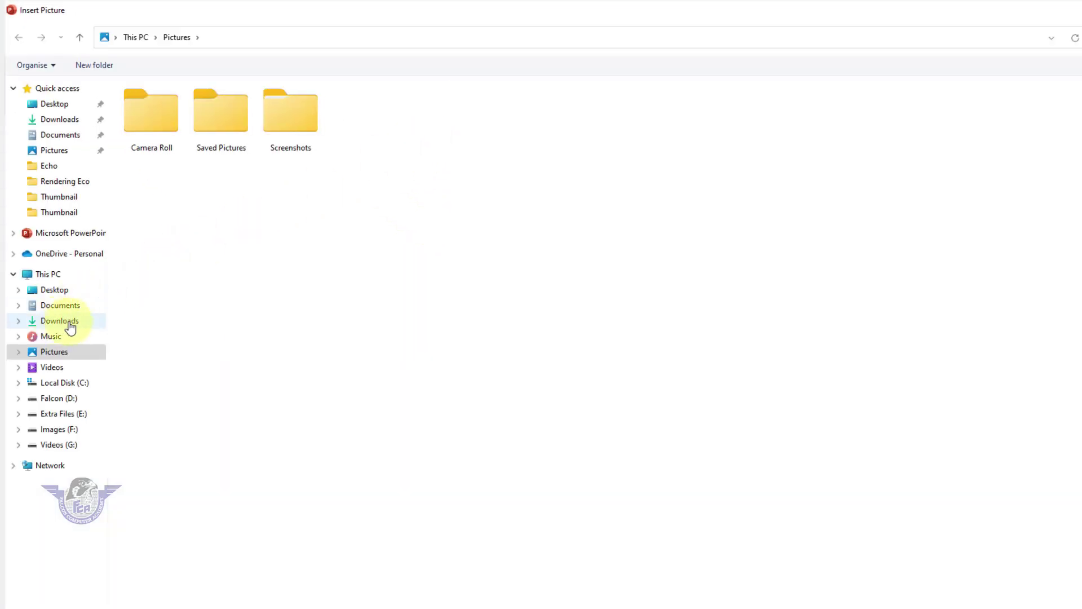
{"action": "left_click", "coordinate": [68, 323]}
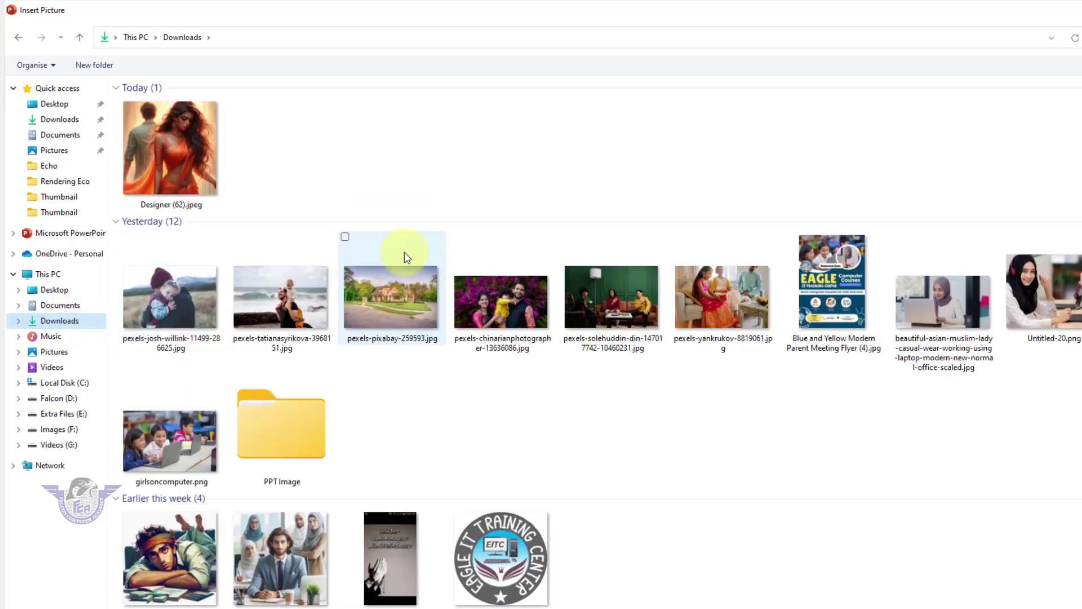
{"action": "double_click", "coordinate": [284, 434]}
{"action": "left_click", "coordinate": [154, 130]}
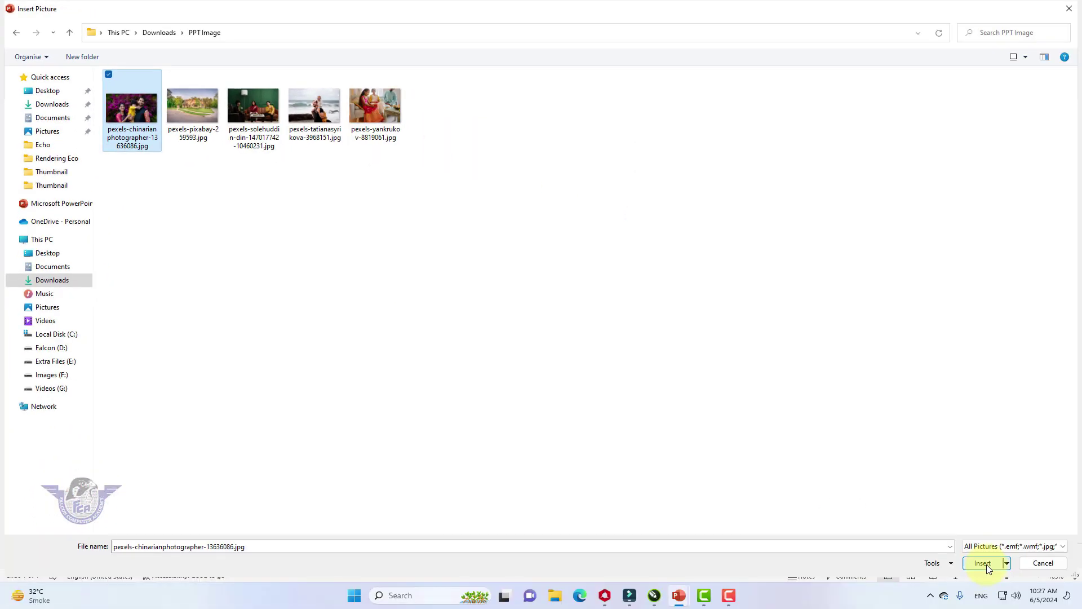
{"action": "left_click", "coordinate": [992, 563]}
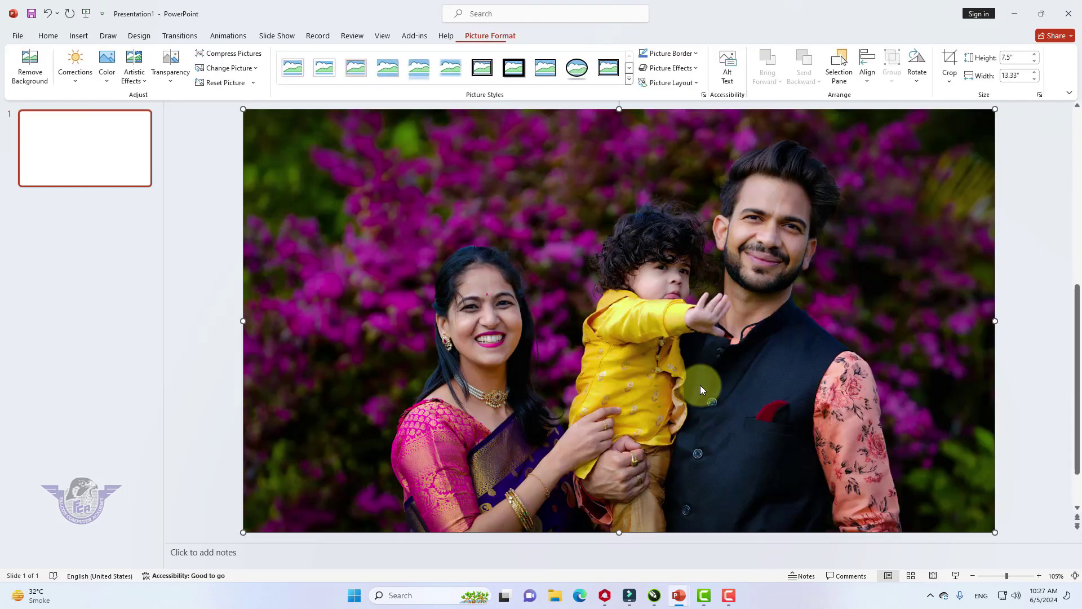
Step: Shrink the picture to about 4.51" high by 8.01" wide and center it horizontally and vertically on the slide
{"action": "left_click_drag", "start_coordinate": [243, 533], "coordinate": [587, 364]}
{"action": "left_click_drag", "start_coordinate": [733, 268], "coordinate": [585, 345]}
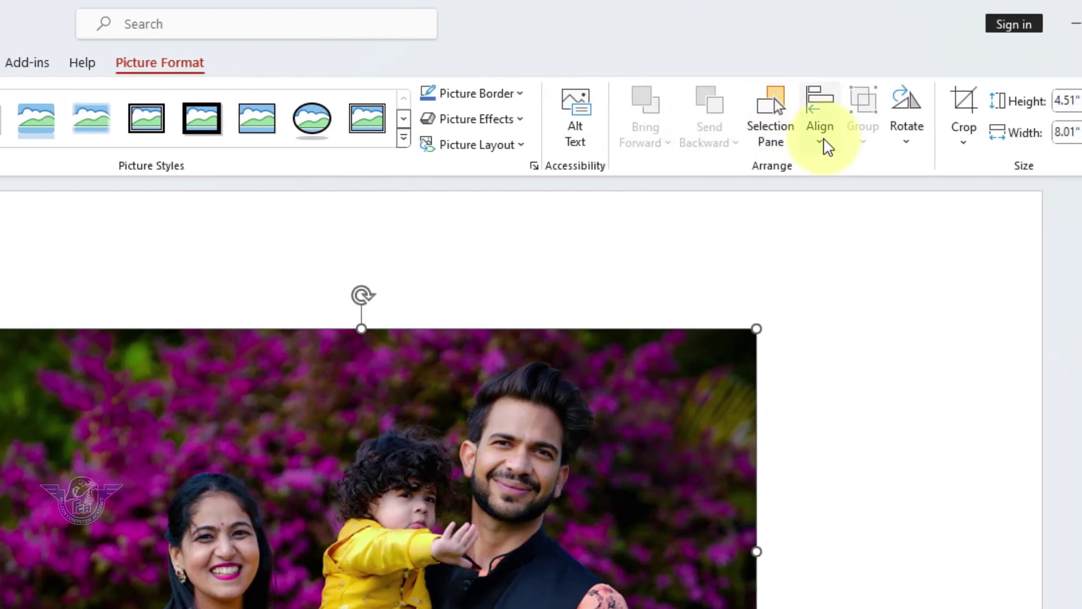
{"action": "left_click", "coordinate": [824, 144]}
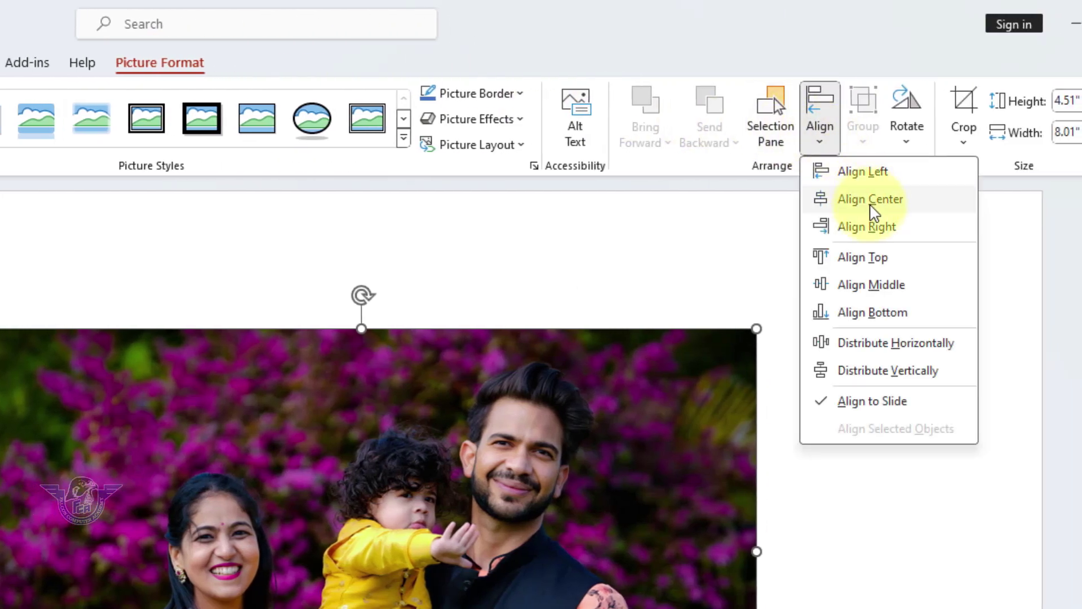
{"action": "left_click", "coordinate": [872, 210]}
{"action": "left_click", "coordinate": [821, 133]}
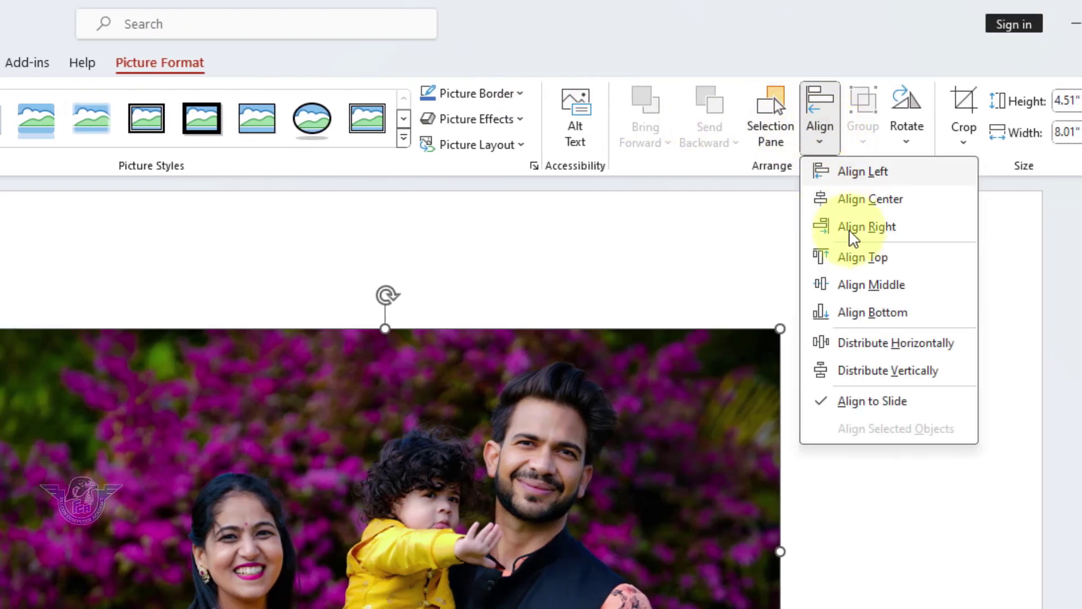
{"action": "left_click", "coordinate": [865, 286]}
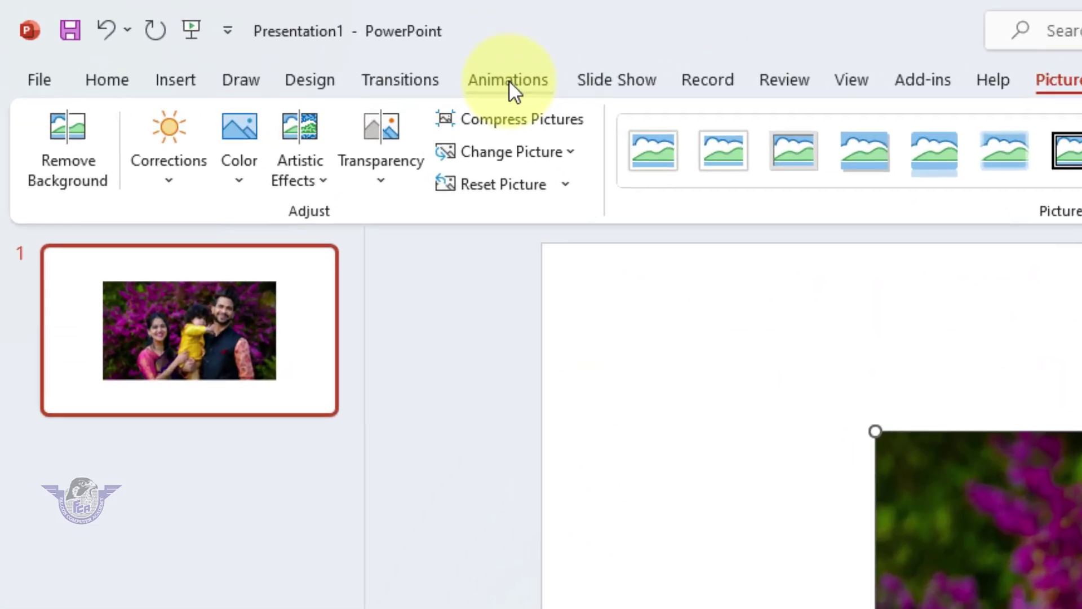
Step: Apply the Fly In entrance animation to the picture, coming in From Bottom-Left
{"action": "left_click", "coordinate": [509, 79]}
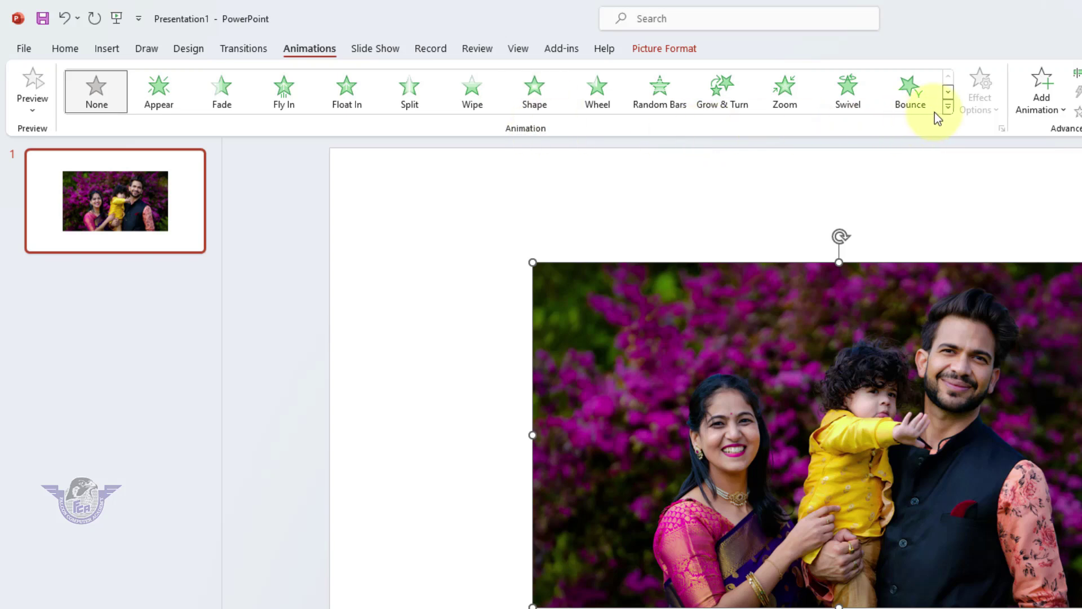
{"action": "left_click", "coordinate": [946, 110]}
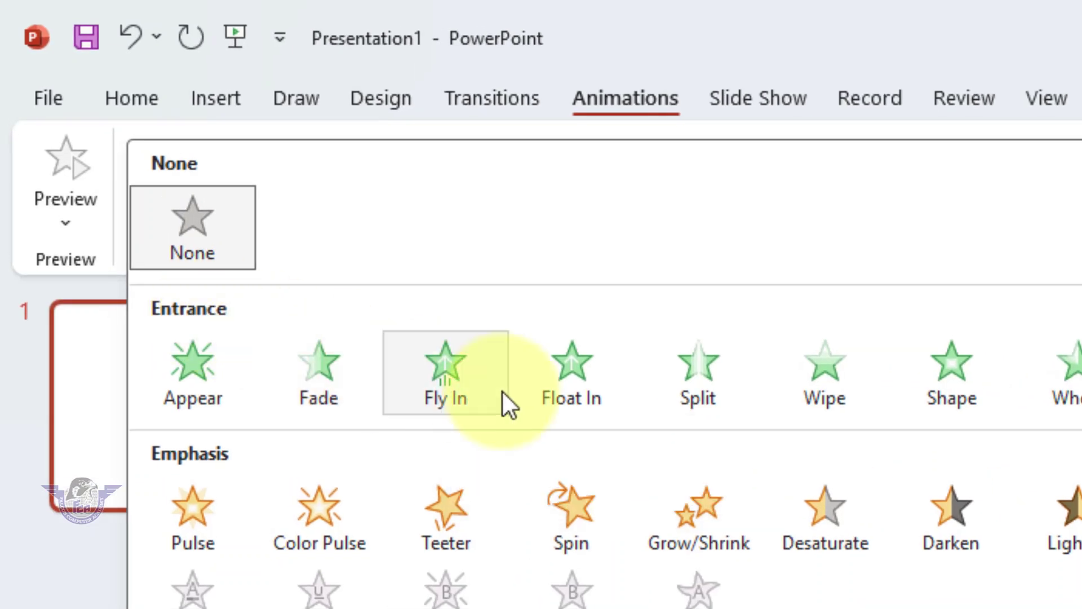
{"action": "left_click", "coordinate": [442, 376]}
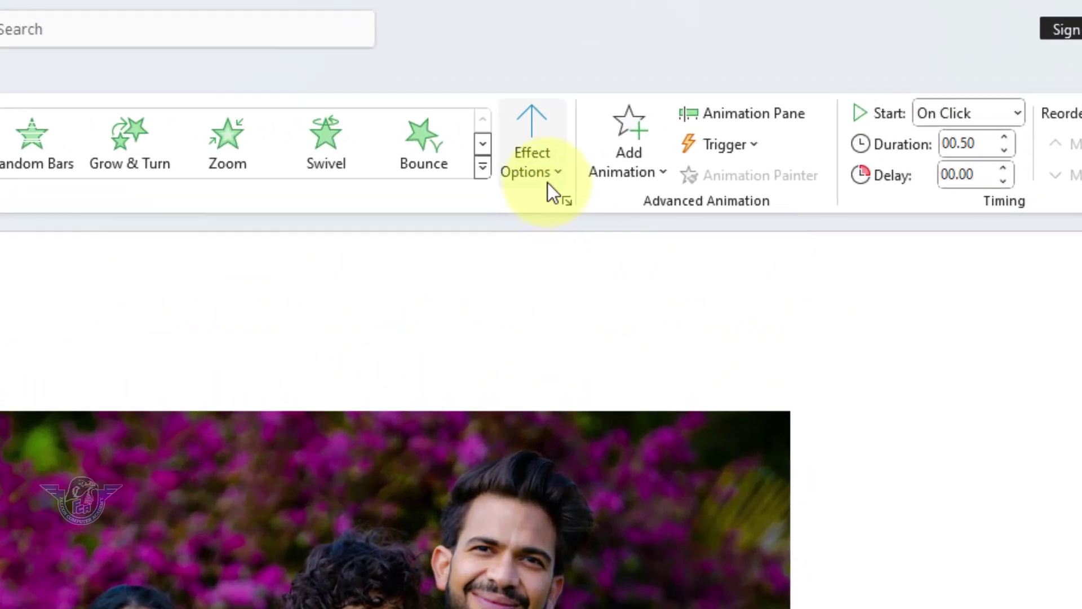
{"action": "left_click", "coordinate": [547, 182]}
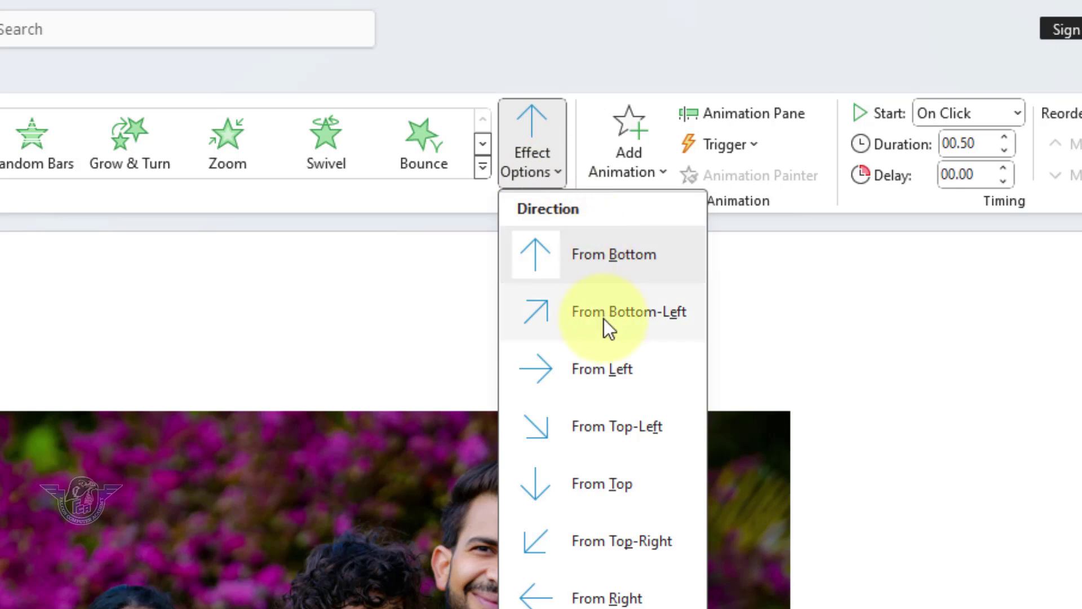
{"action": "left_click", "coordinate": [604, 319]}
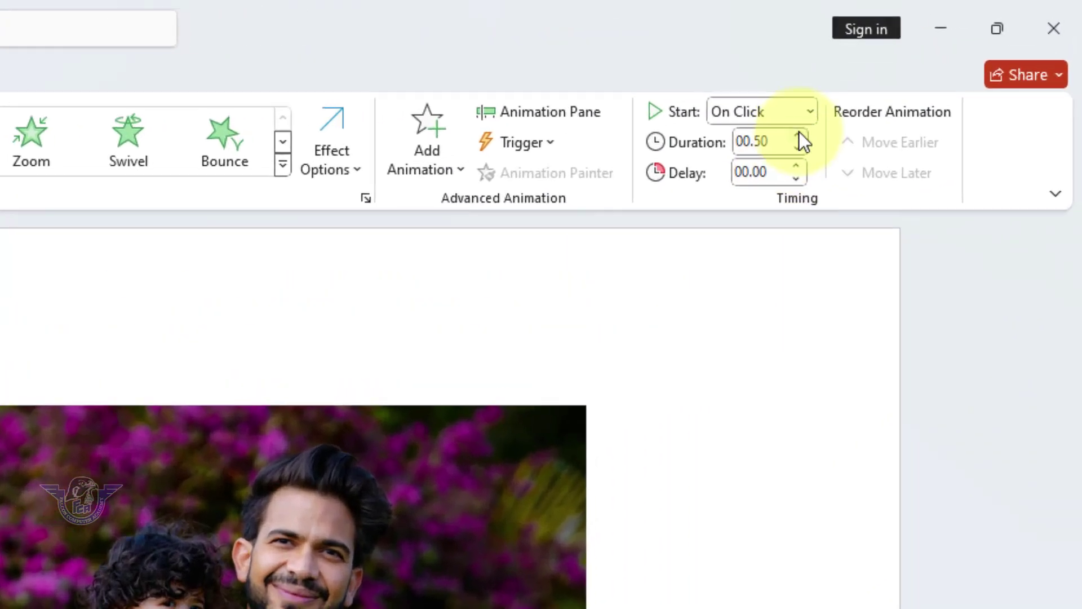
Step: Set the Fly In animation to start With Previous with a duration of 01.00
{"action": "left_click", "coordinate": [946, 64]}
{"action": "left_click", "coordinate": [799, 136]}
{"action": "left_click", "coordinate": [810, 111]}
{"action": "left_click", "coordinate": [785, 166]}
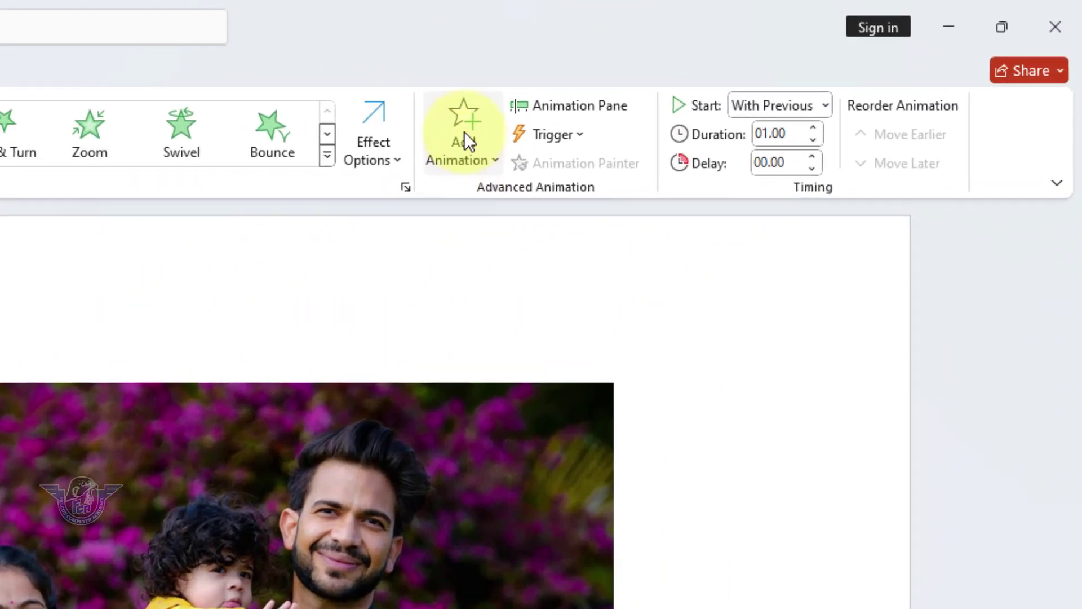
Step: Add a Spin emphasis animation to the picture in addition to its Fly In entrance
{"action": "left_click", "coordinate": [769, 67]}
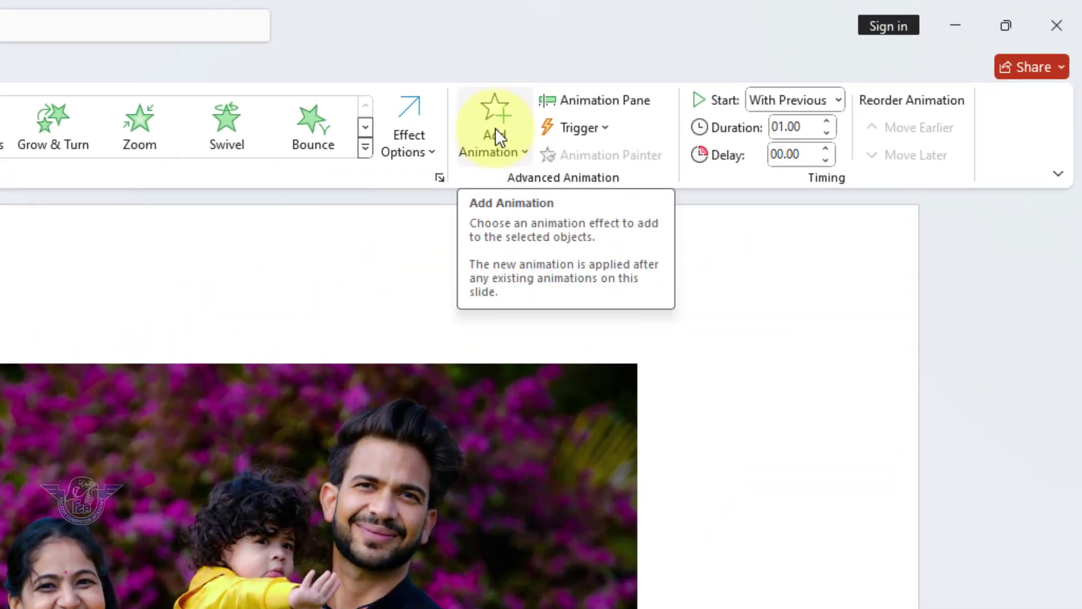
{"action": "left_click", "coordinate": [495, 127]}
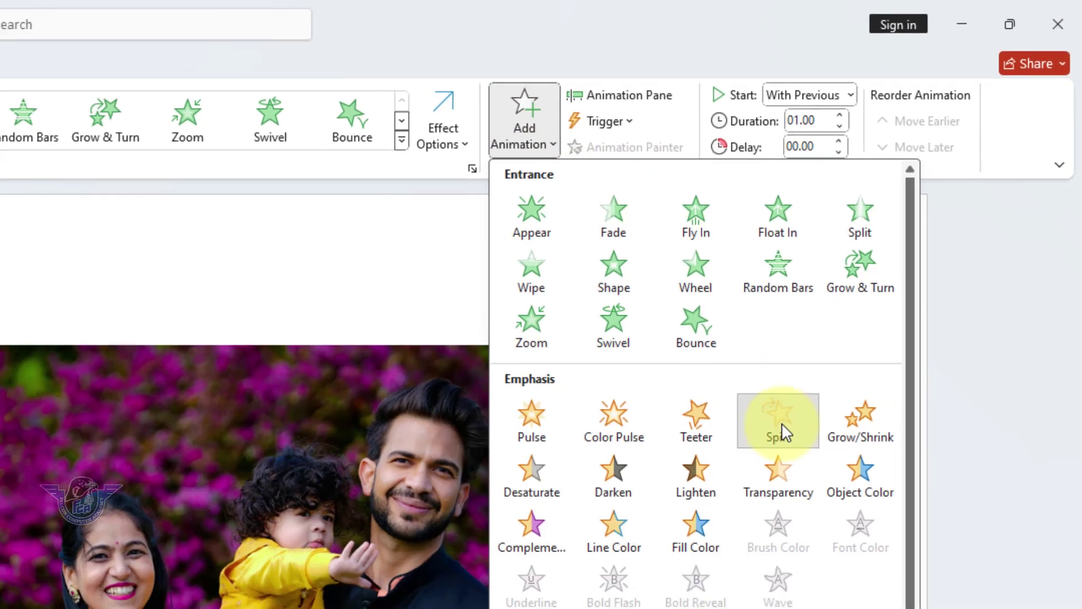
{"action": "left_click", "coordinate": [781, 431]}
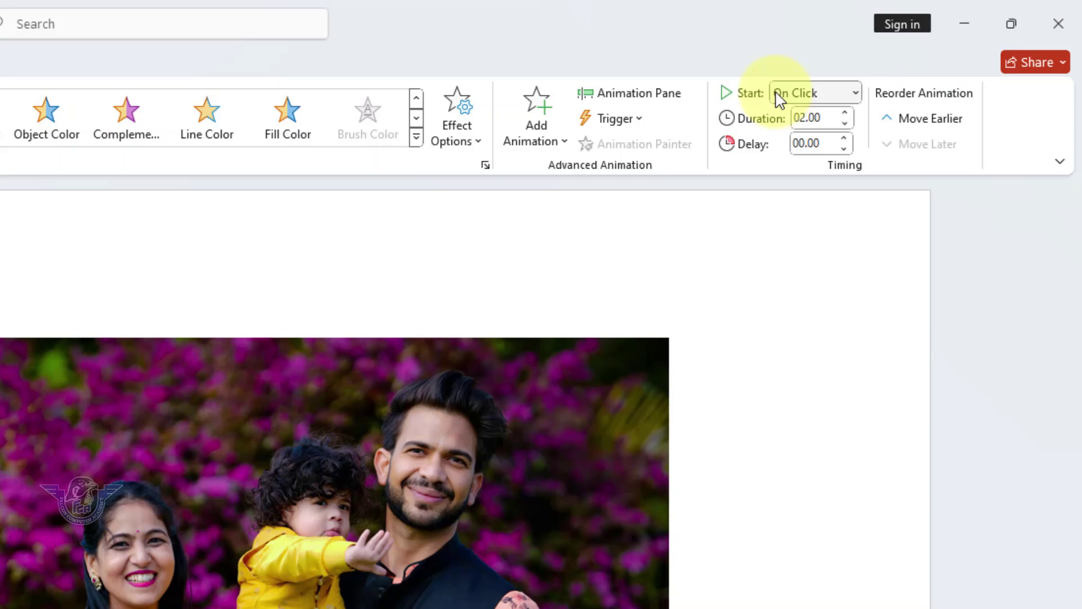
Step: Set the Spin animation to start With Previous with a duration of 01.00
{"action": "left_click", "coordinate": [912, 54]}
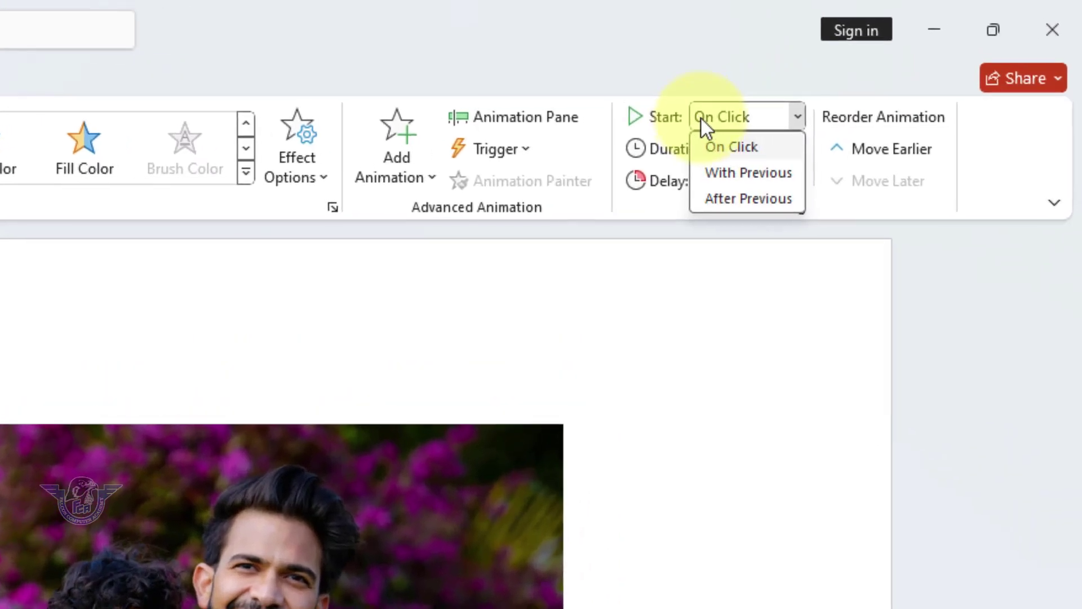
{"action": "left_click", "coordinate": [739, 182]}
{"action": "left_click", "coordinate": [789, 142]}
{"action": "left_click", "coordinate": [790, 141]}
{"action": "left_click", "coordinate": [792, 153]}
{"action": "left_click", "coordinate": [791, 153]}
{"action": "left_click", "coordinate": [791, 153]}
{"action": "left_click", "coordinate": [792, 154]}
{"action": "left_click", "coordinate": [792, 154]}
{"action": "left_click", "coordinate": [792, 153]}
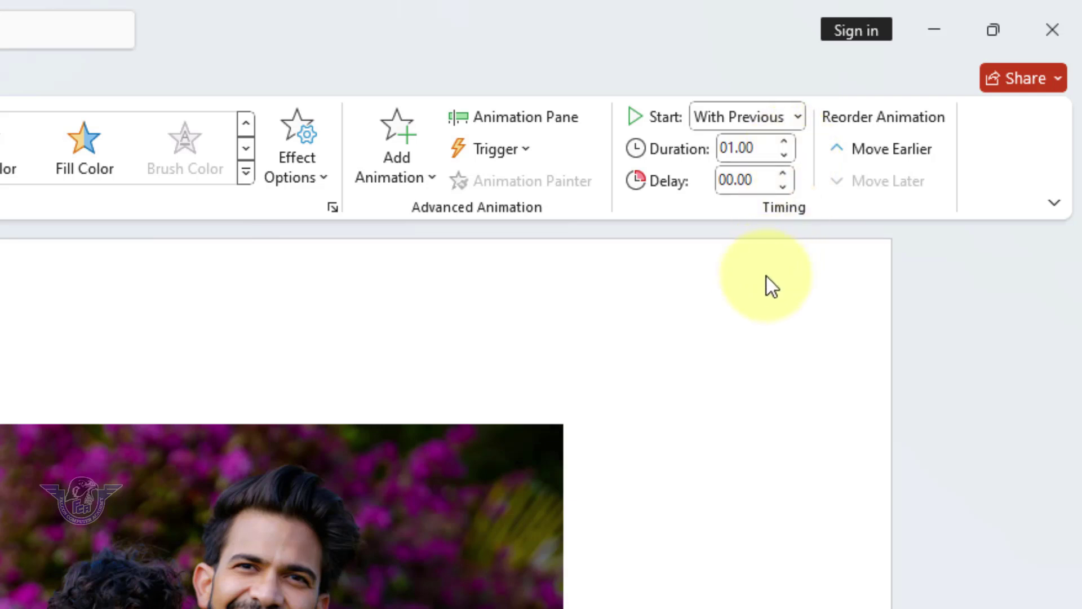
Step: Set the Spin direction to Counterclockwise and play the slide show to check the picture's animations
{"action": "left_click", "coordinate": [315, 176]}
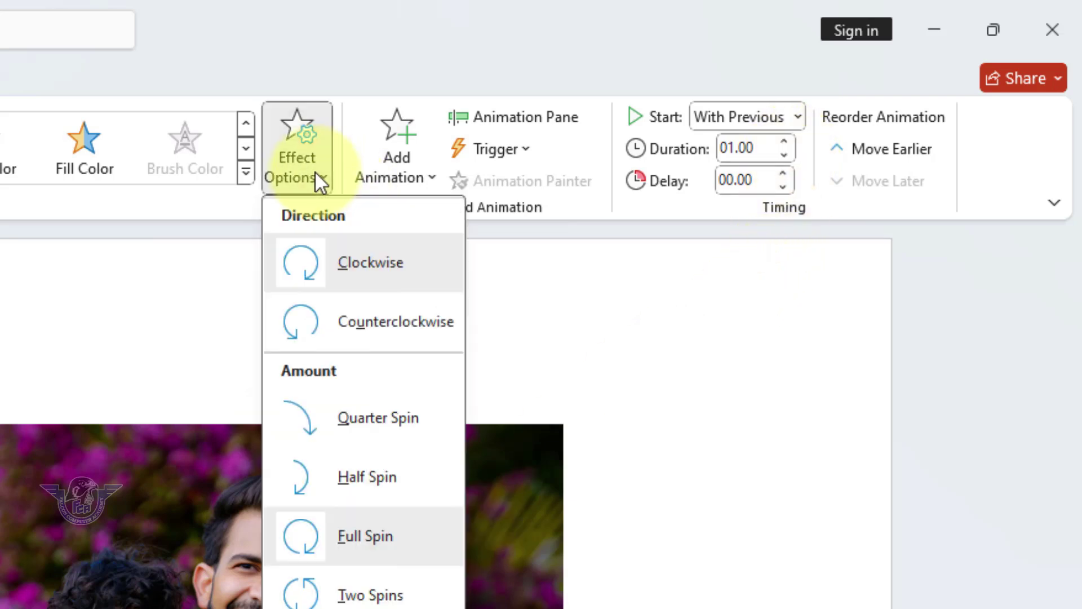
{"action": "left_click", "coordinate": [418, 333]}
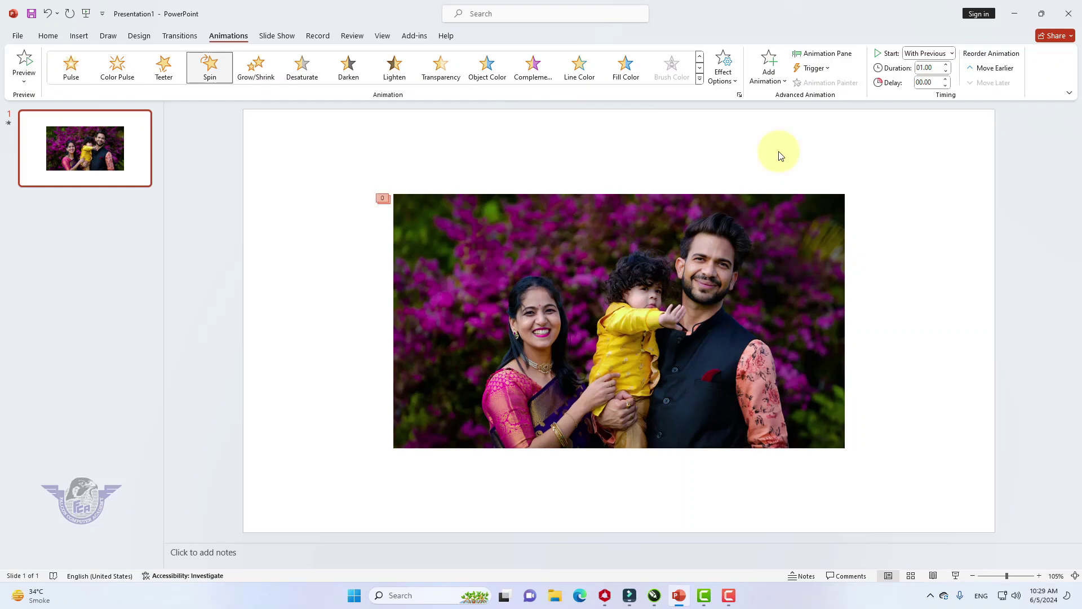
{"action": "key", "text": "F5"}
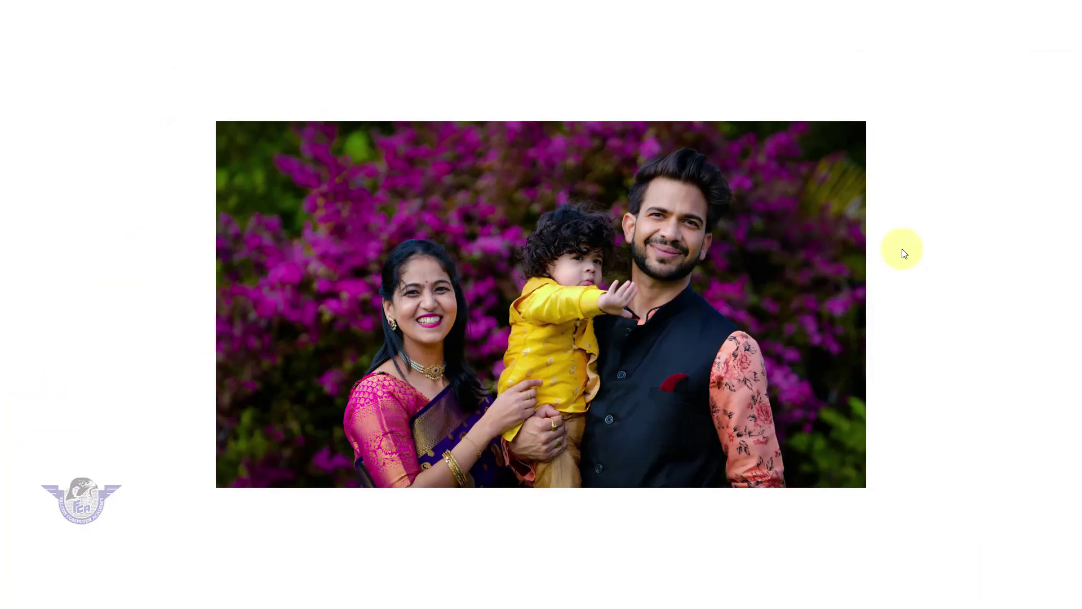
{"action": "key", "text": "Escape"}
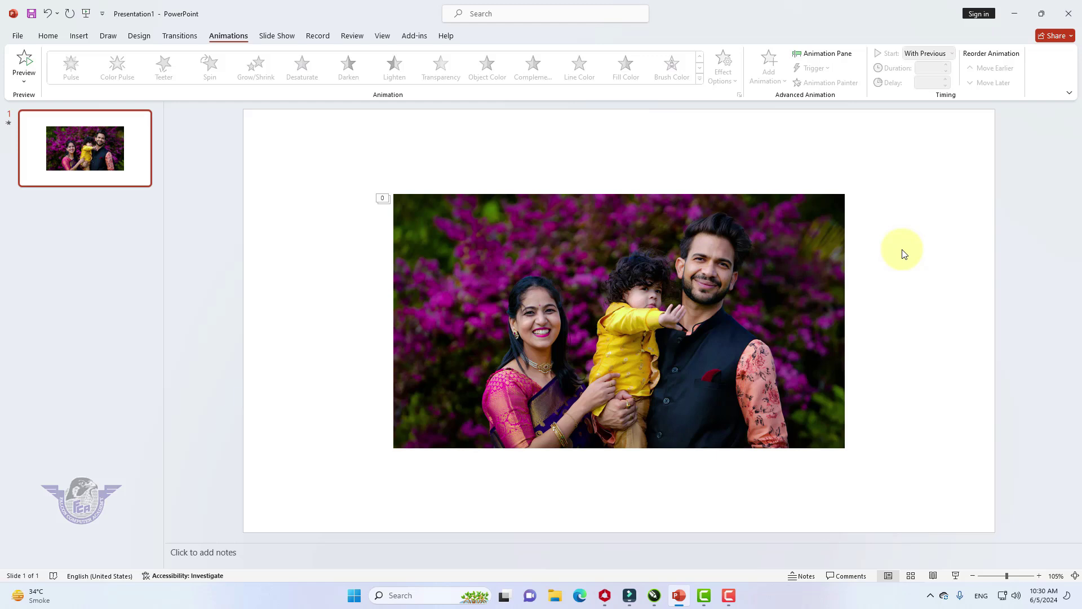
Step: Add a Lines motion path to the picture and set its direction to Right
{"action": "left_click", "coordinate": [700, 321]}
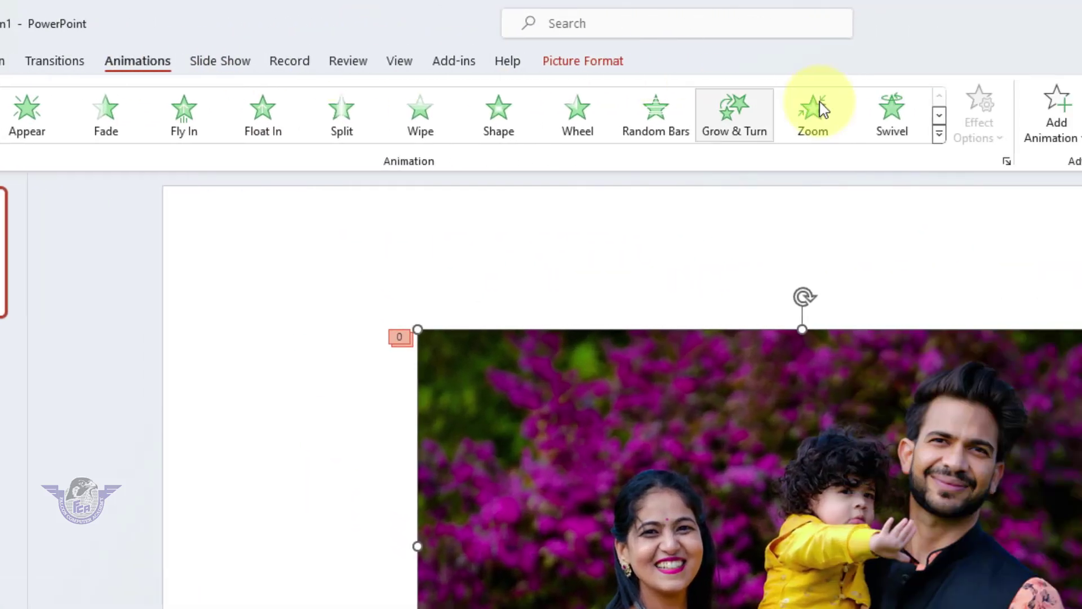
{"action": "left_click", "coordinate": [1055, 119]}
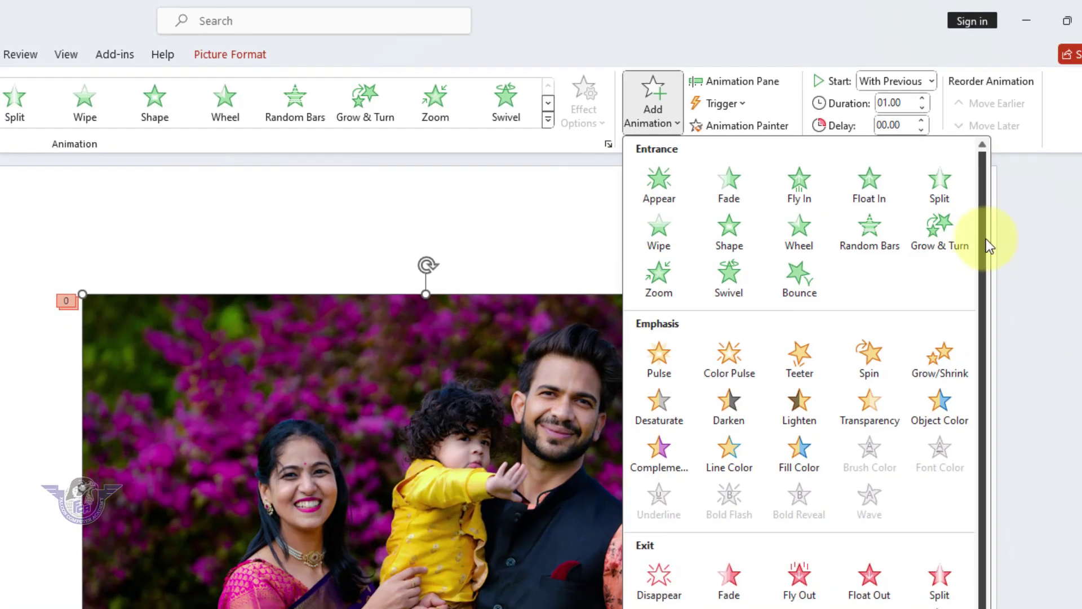
{"action": "scroll", "coordinate": [1080, 339], "scroll_direction": "down", "scroll_amount": 2}
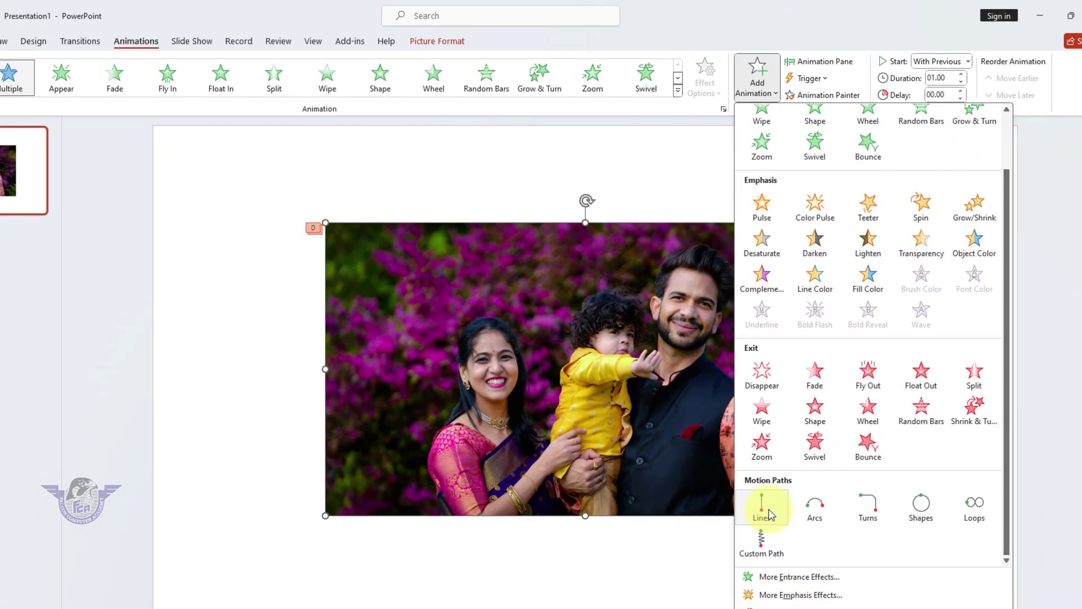
{"action": "left_click", "coordinate": [767, 512]}
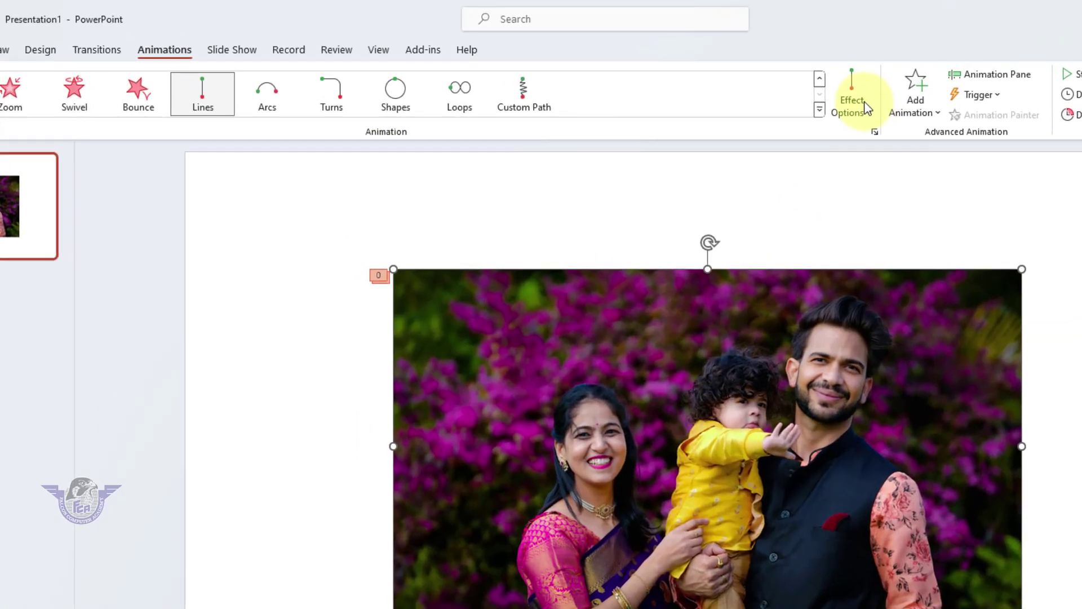
{"action": "left_click", "coordinate": [865, 107]}
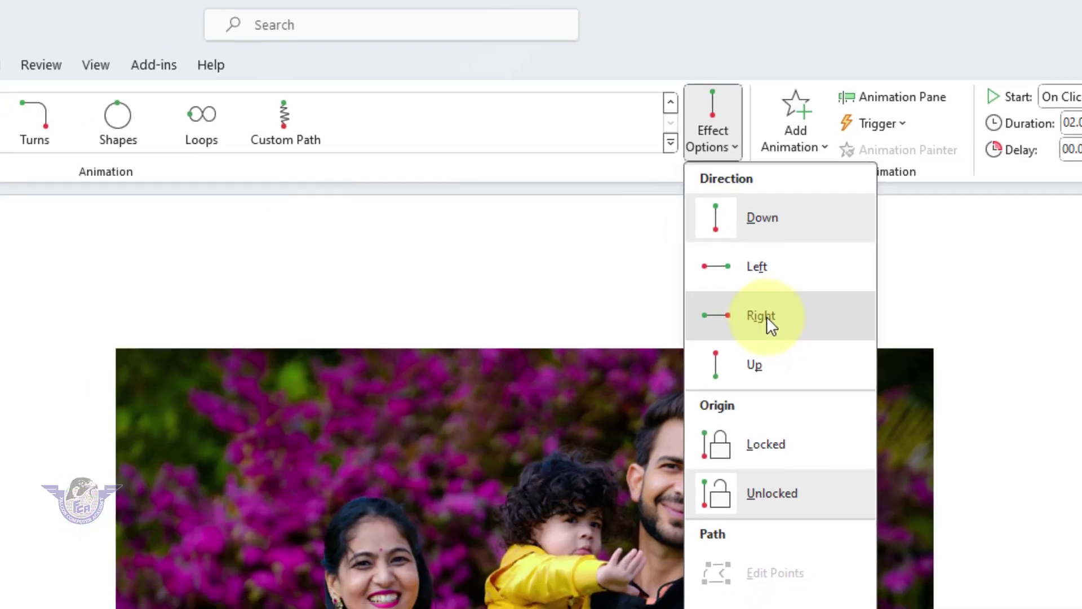
{"action": "left_click", "coordinate": [767, 316]}
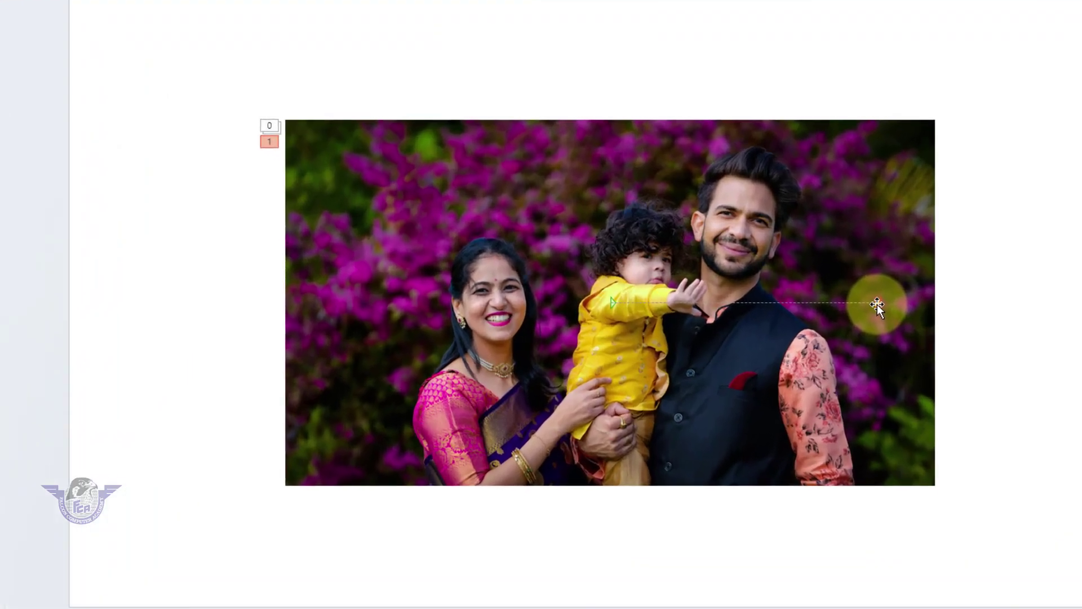
{"action": "left_click", "coordinate": [803, 324]}
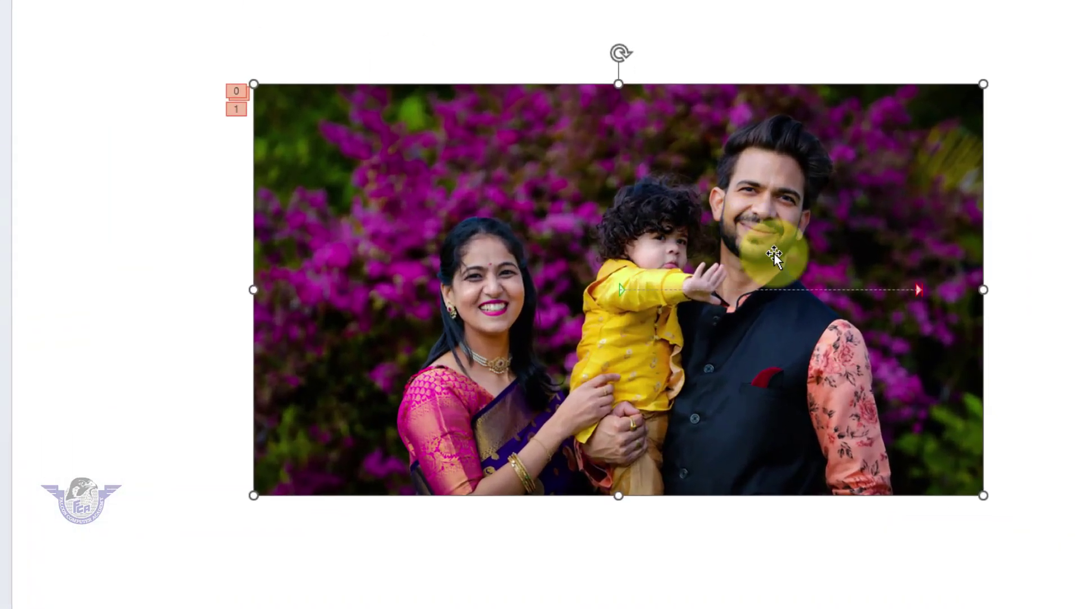
{"action": "double_click", "coordinate": [813, 291]}
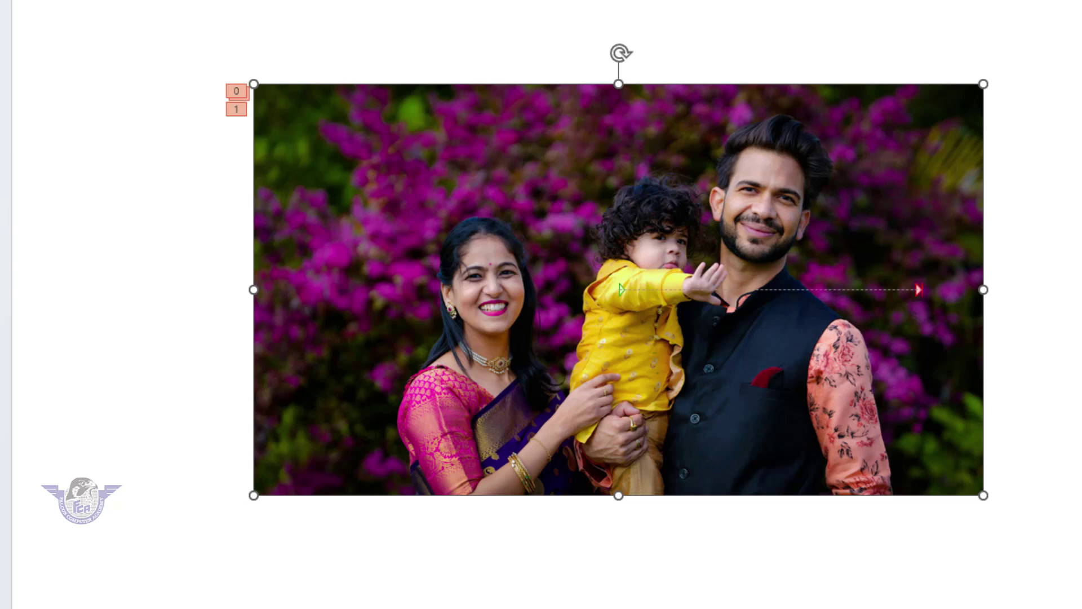
{"action": "left_click_drag", "start_coordinate": [921, 292], "coordinate": [883, 292]}
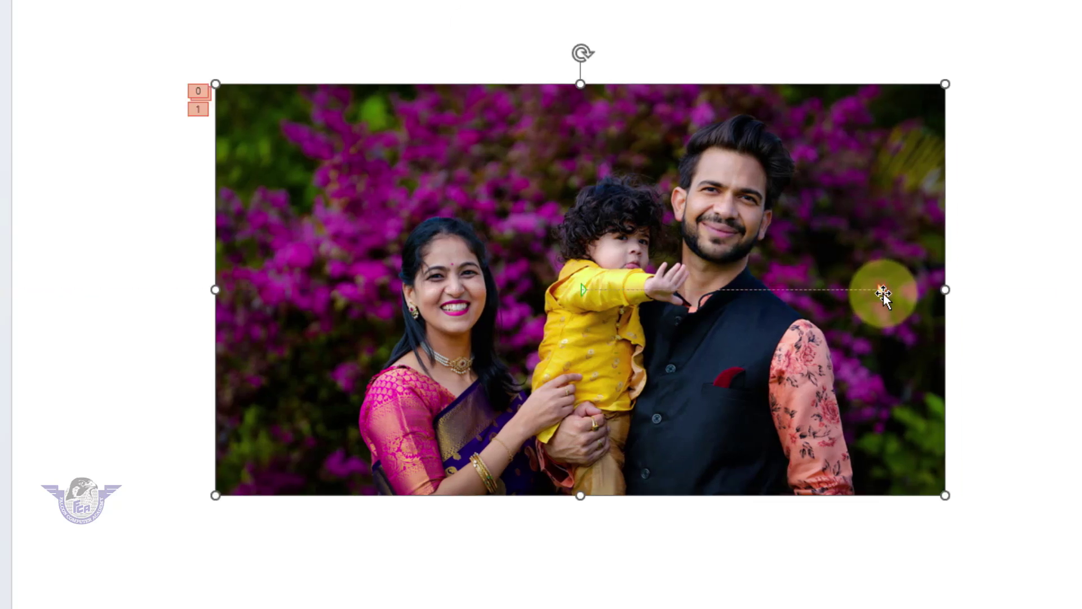
{"action": "key", "text": "ctrl+z"}
Step: Shorten the picture's rightward motion path by moving its end point close to the start point
{"action": "double_click", "coordinate": [921, 290]}
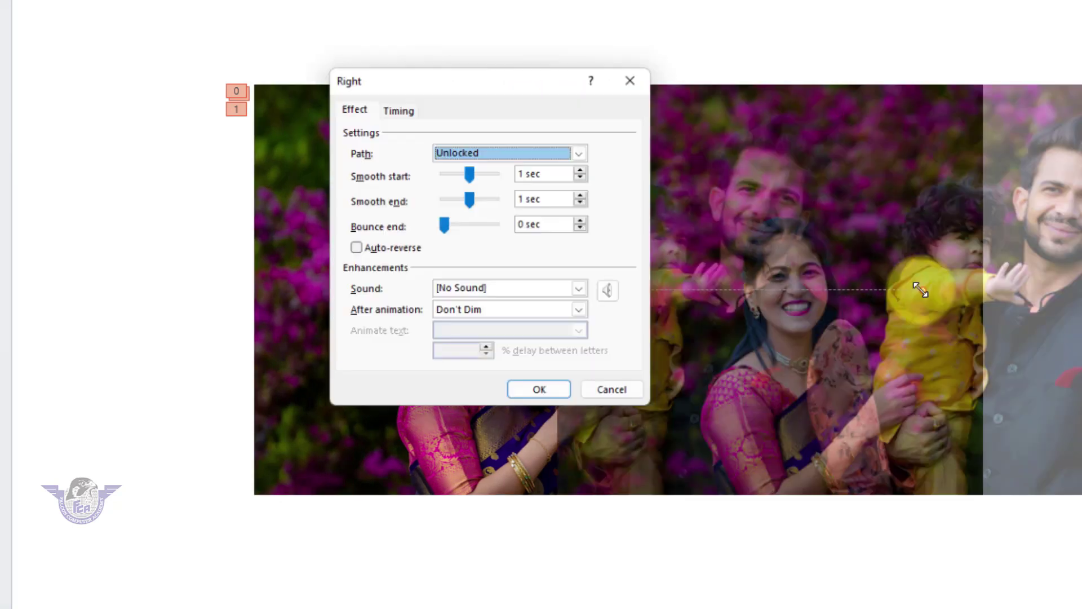
{"action": "left_click", "coordinate": [628, 399]}
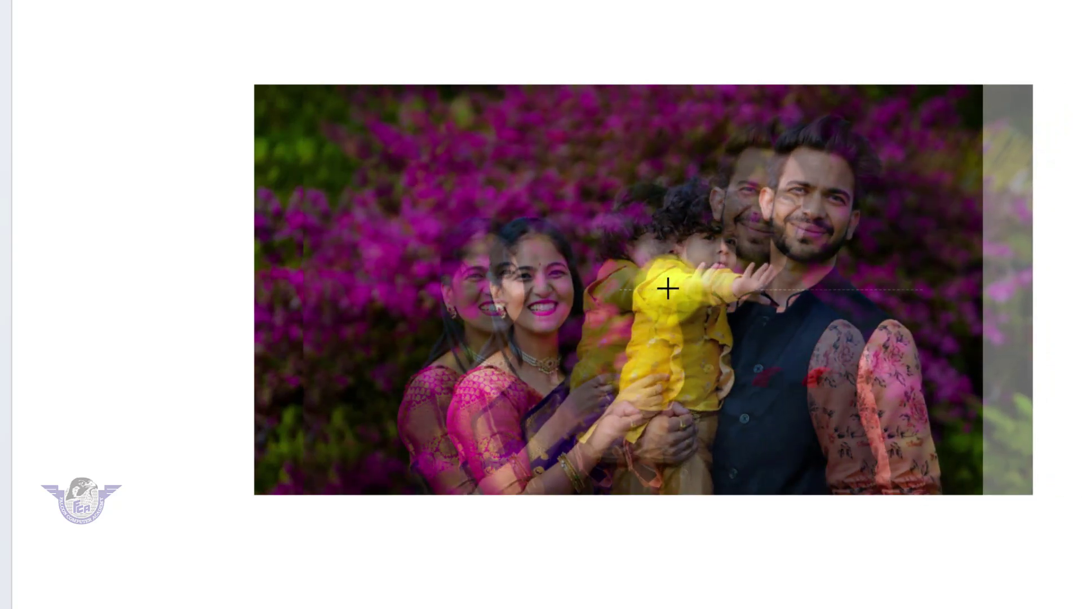
{"action": "left_click_drag", "start_coordinate": [668, 288], "coordinate": [669, 290]}
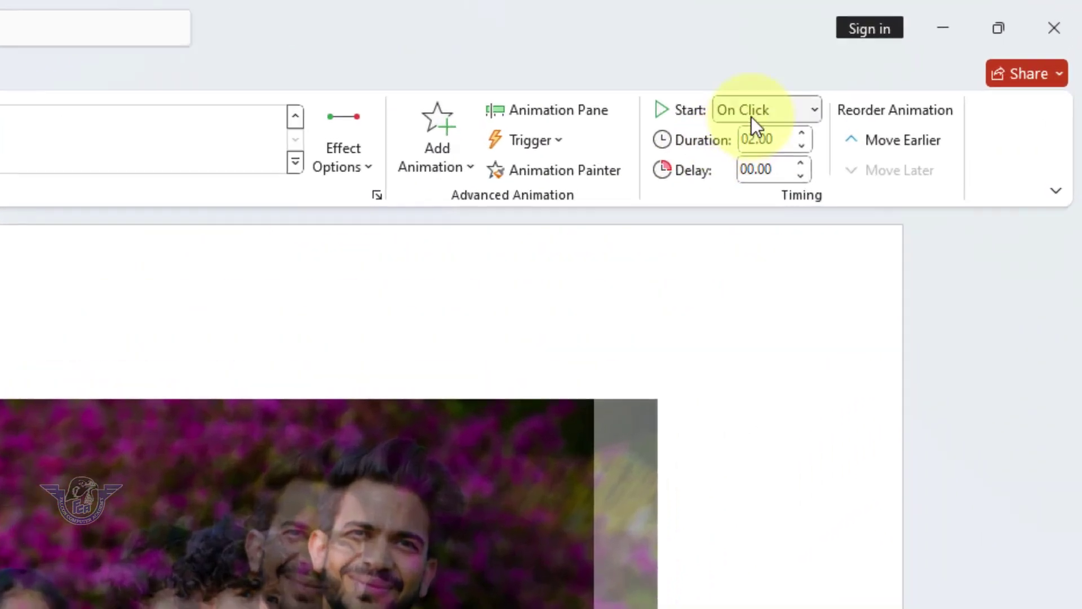
Step: Set the Lines motion path to start After Previous with a duration of 01.00
{"action": "left_click", "coordinate": [759, 109]}
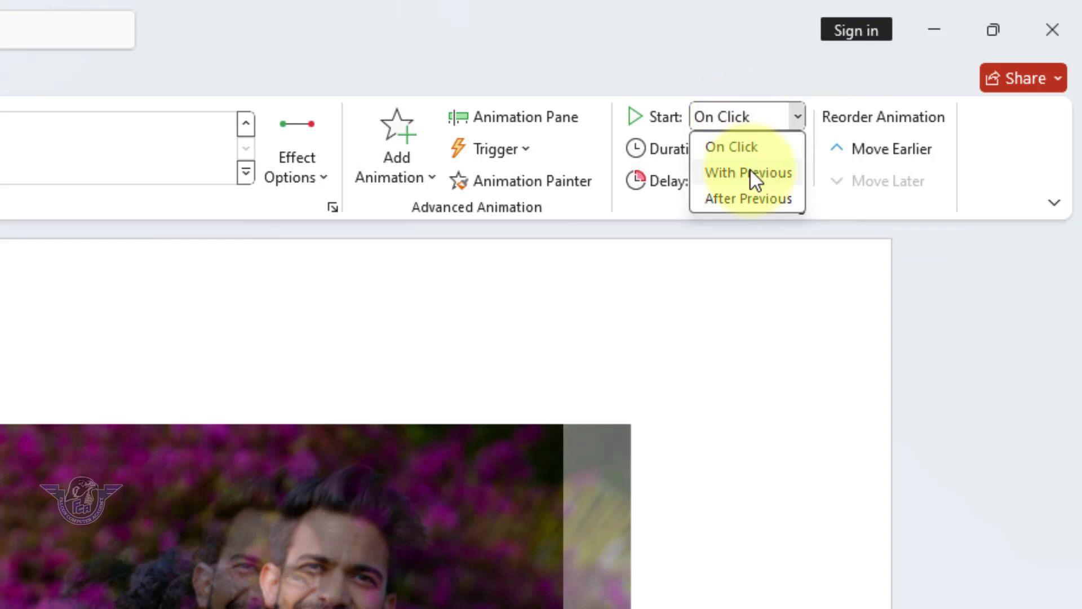
{"action": "left_click", "coordinate": [752, 199]}
{"action": "left_click", "coordinate": [786, 151]}
{"action": "left_click", "coordinate": [786, 151]}
{"action": "left_click", "coordinate": [787, 152]}
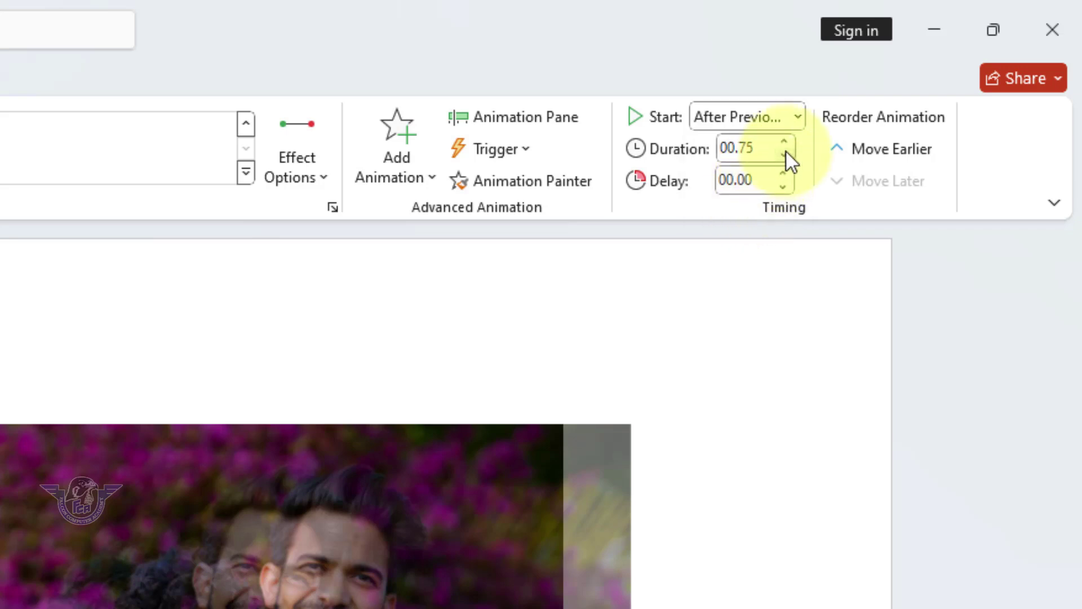
{"action": "left_click", "coordinate": [788, 143]}
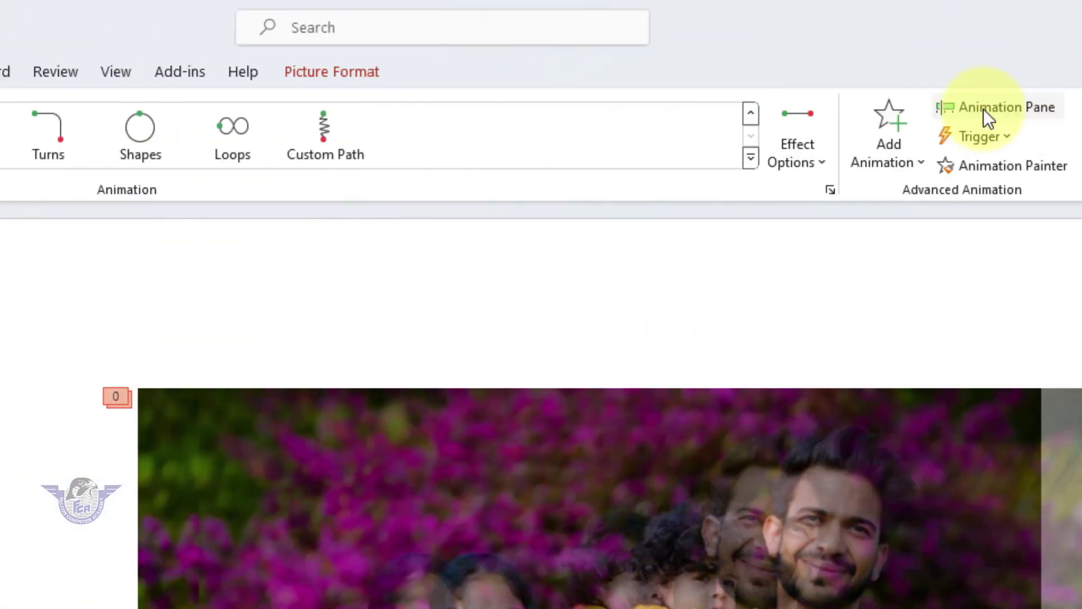
Step: Set the motion path's smooth start and smooth end to 0 sec and bounce end to 0.76 sec, and check it in the slide show
{"action": "left_click", "coordinate": [985, 111]}
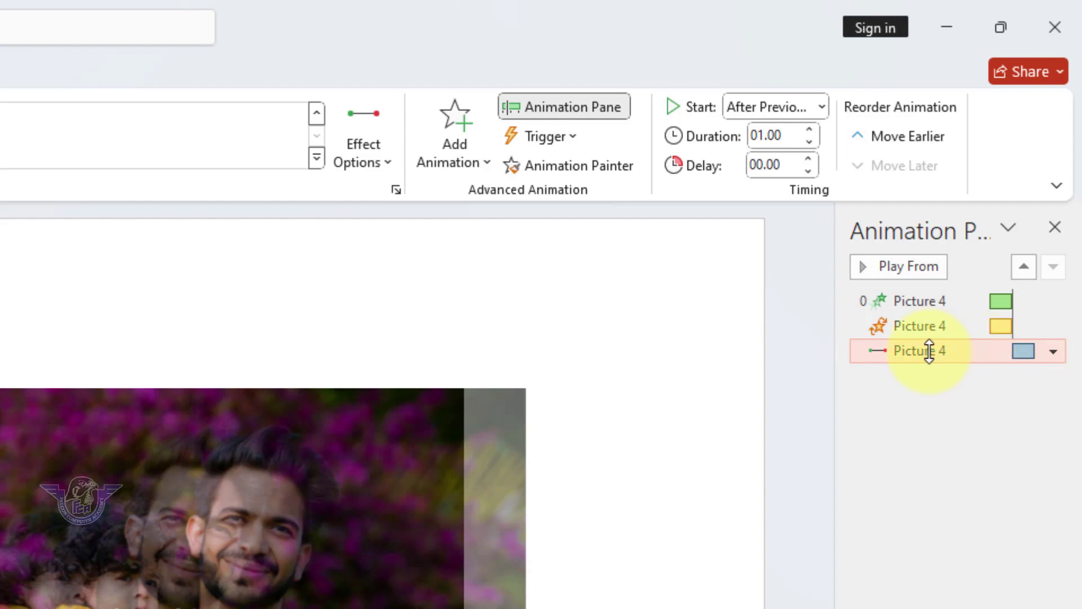
{"action": "left_click", "coordinate": [933, 354]}
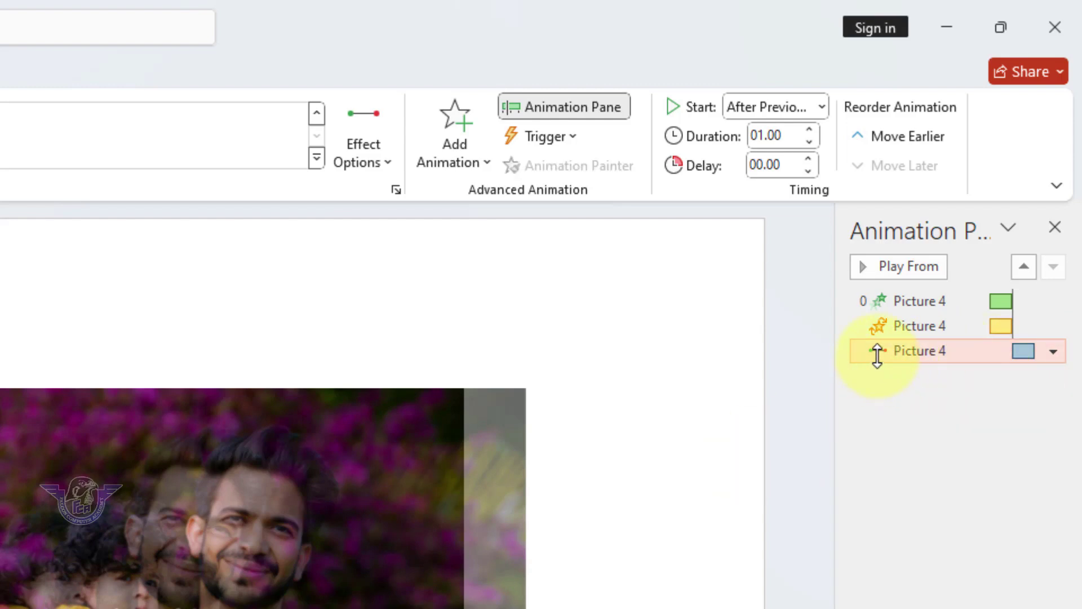
{"action": "left_click", "coordinate": [1053, 355]}
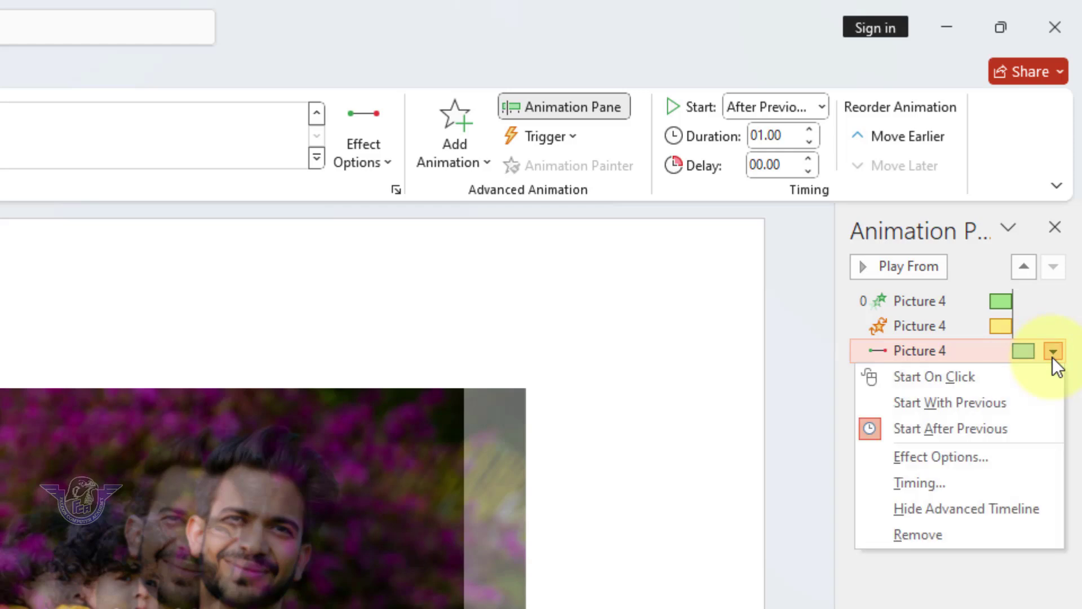
{"action": "left_click", "coordinate": [938, 459]}
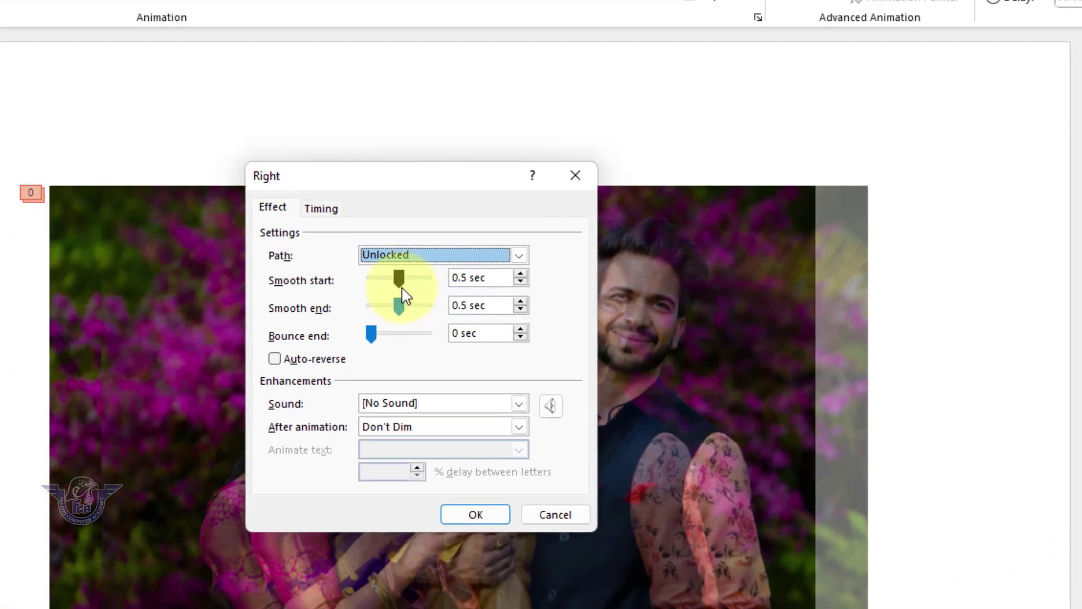
{"action": "left_click_drag", "start_coordinate": [398, 279], "coordinate": [361, 285]}
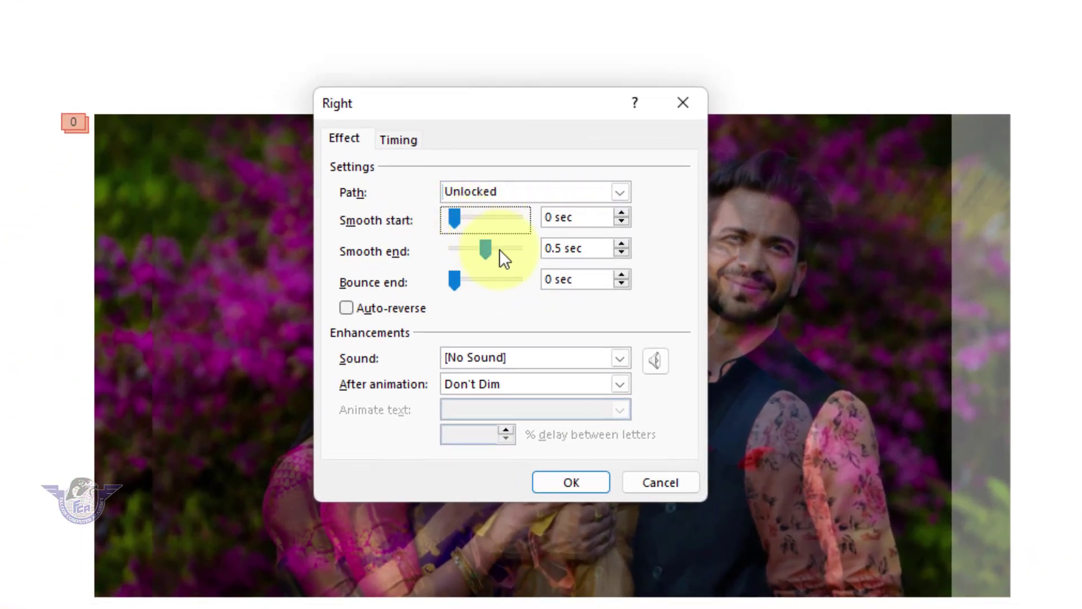
{"action": "left_click_drag", "start_coordinate": [482, 248], "coordinate": [502, 280]}
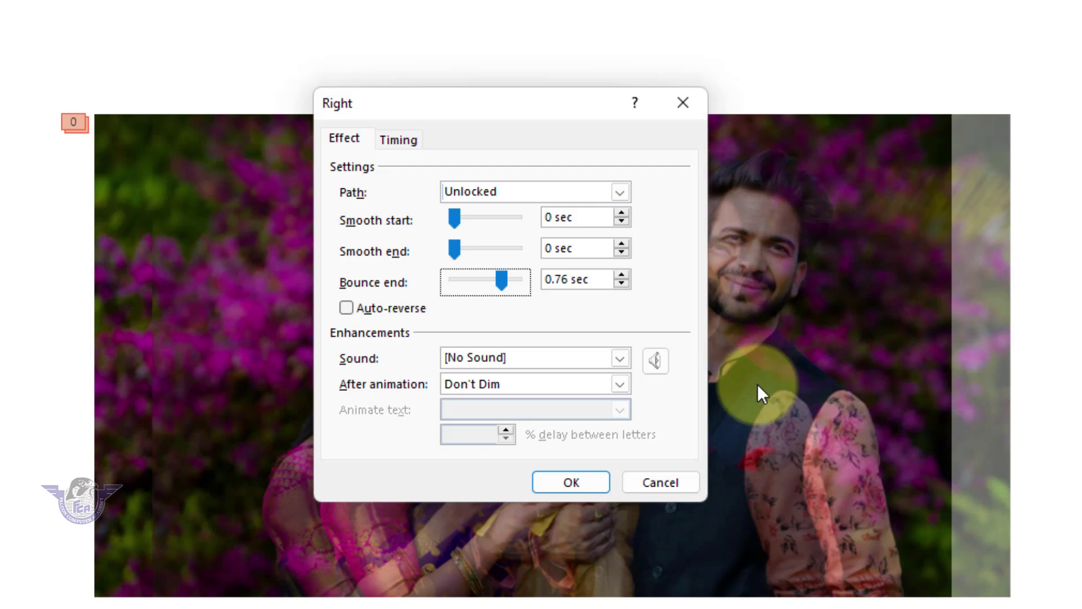
{"action": "left_click", "coordinate": [582, 482]}
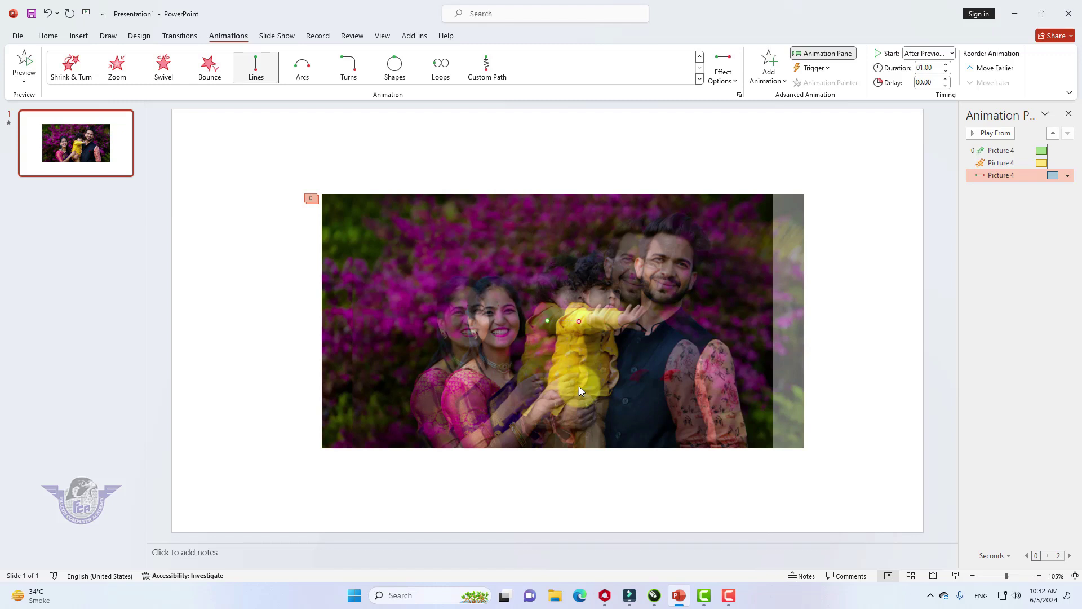
{"action": "key", "text": "F5"}
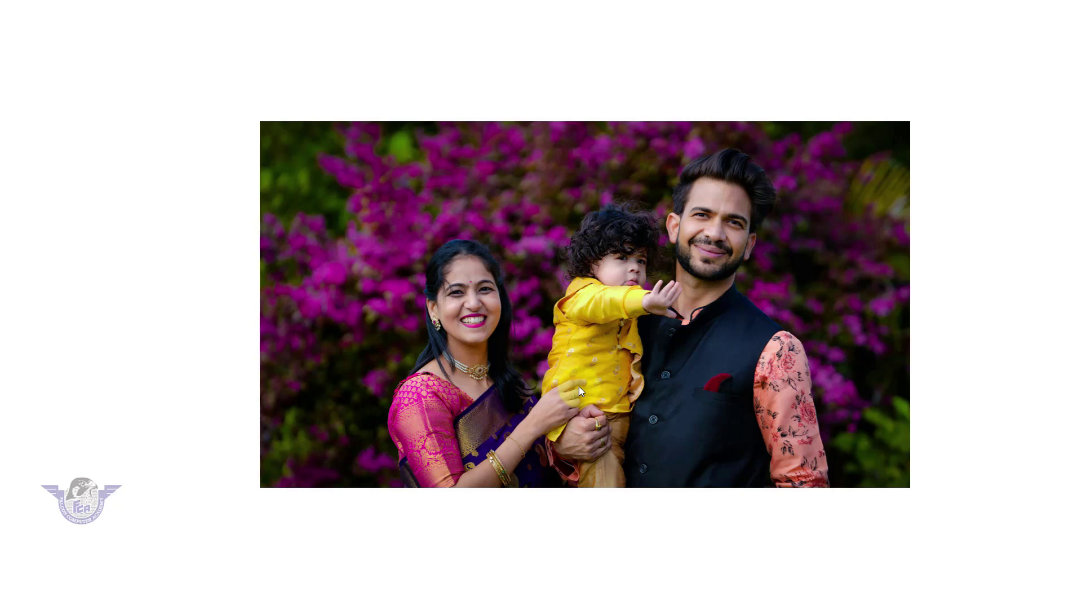
{"action": "key", "text": "Escape"}
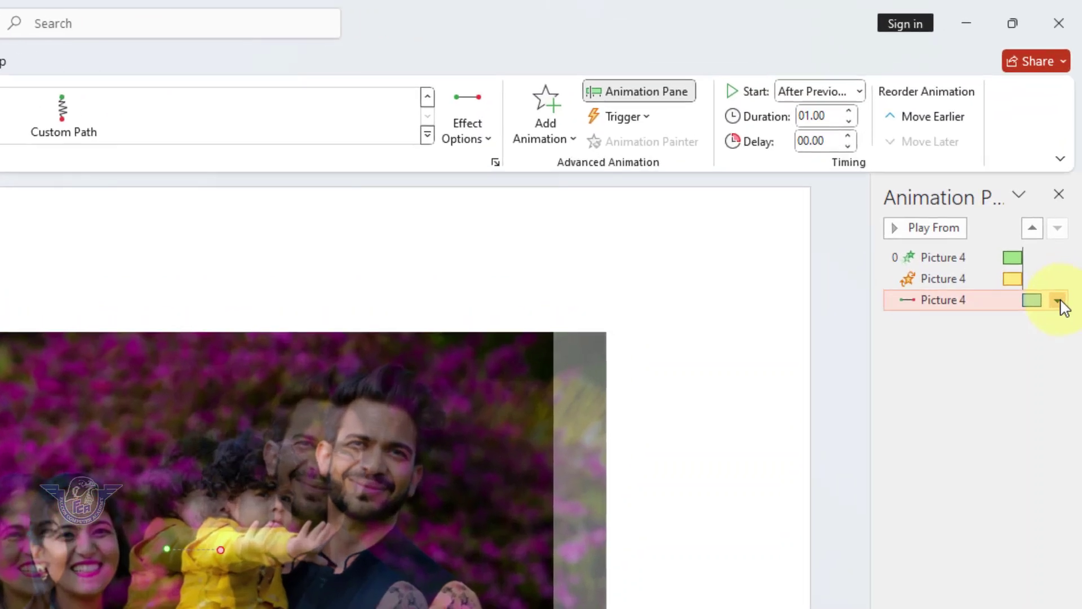
Step: Turn on Auto-reverse for the motion path and play the slide show to check the movement
{"action": "left_click", "coordinate": [1068, 175]}
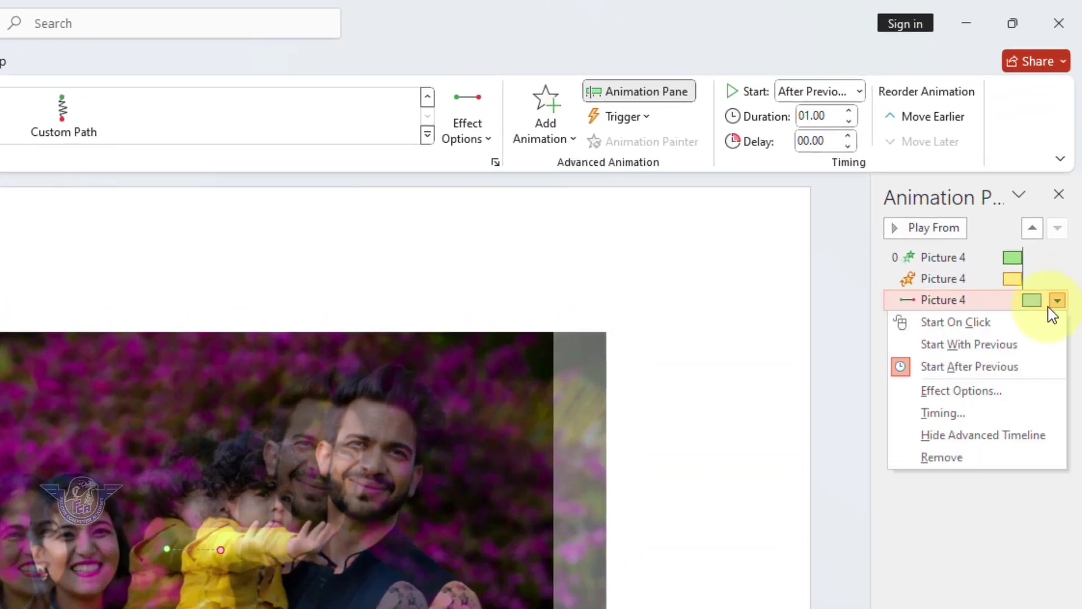
{"action": "left_click", "coordinate": [978, 395]}
{"action": "left_click", "coordinate": [305, 361]}
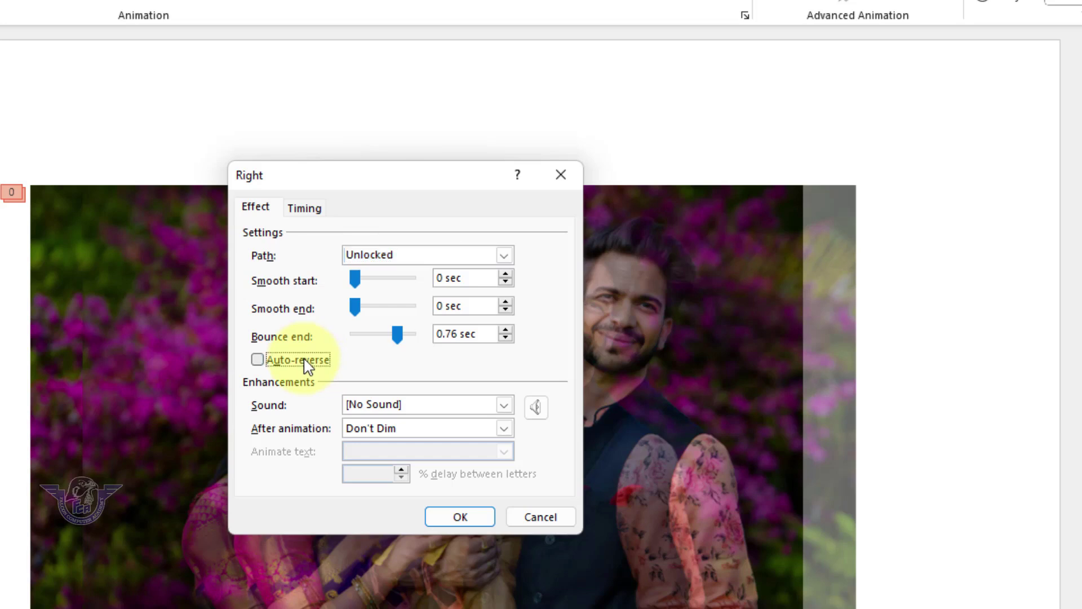
{"action": "left_click", "coordinate": [461, 516]}
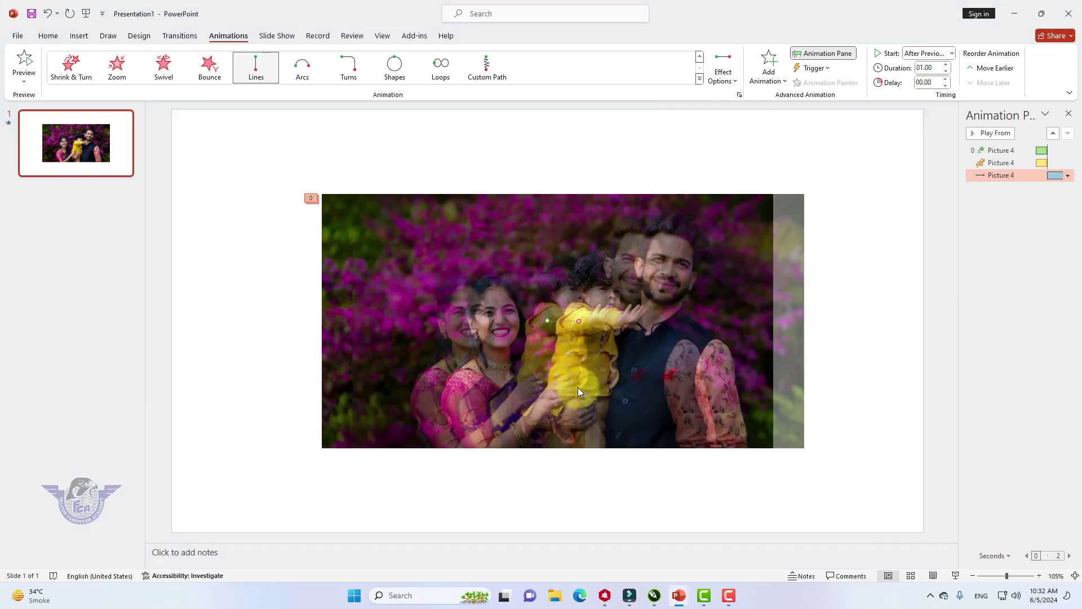
{"action": "key", "text": "F5"}
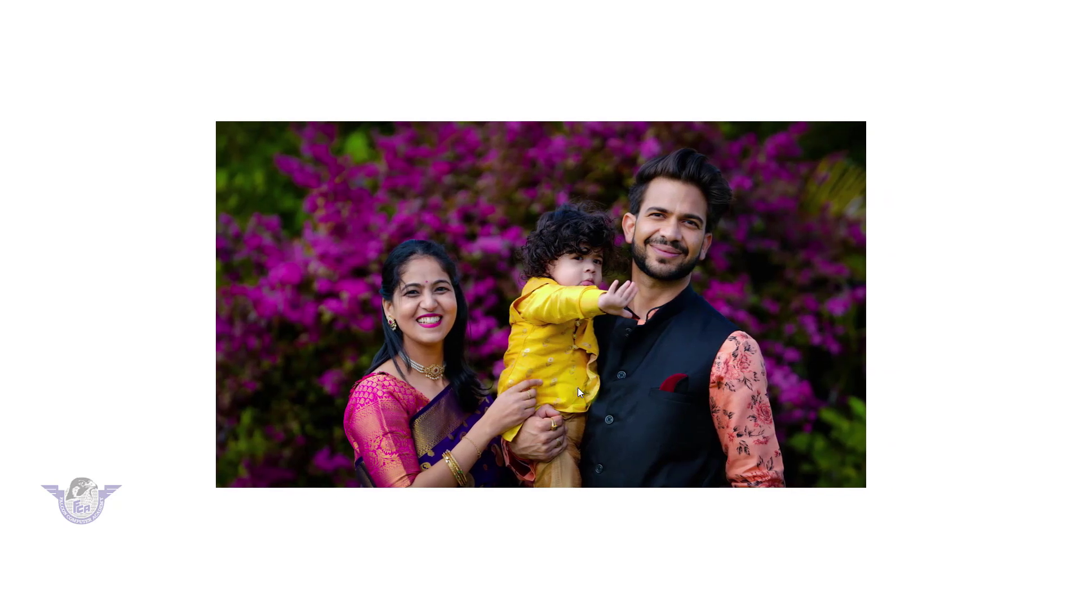
{"action": "key", "text": "Escape"}
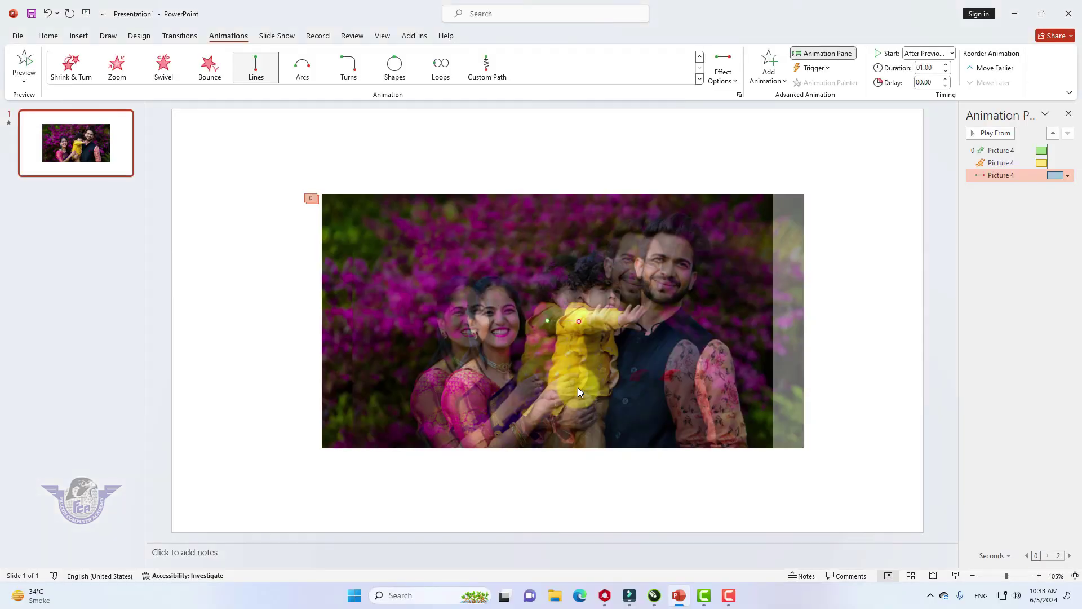
Step: Add a Fly Out exit animation to the picture in addition to its existing effects
{"action": "left_click", "coordinate": [379, 283]}
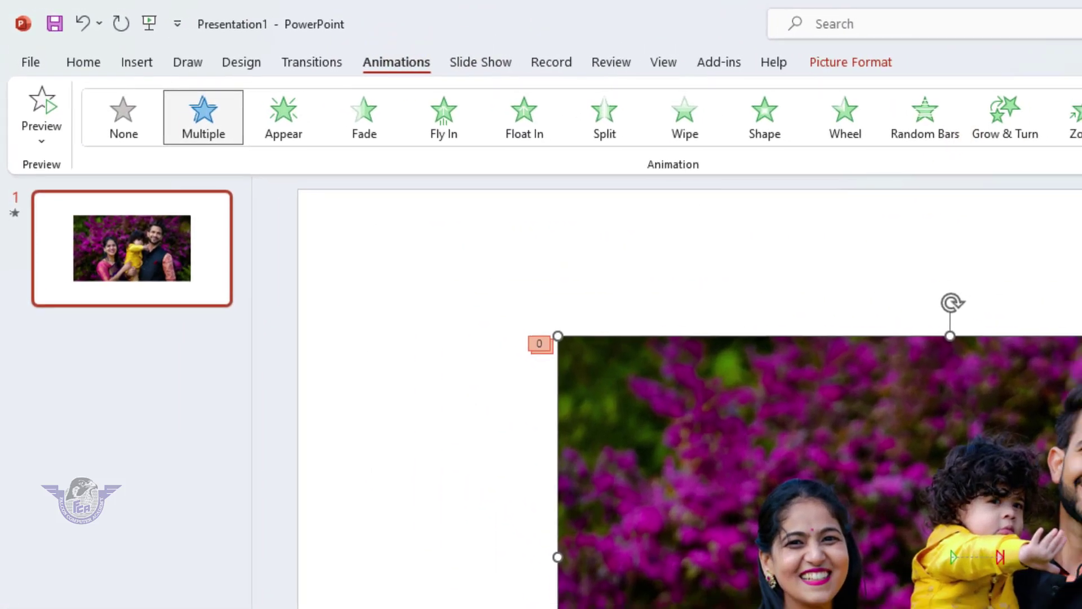
{"action": "left_click", "coordinate": [932, 84]}
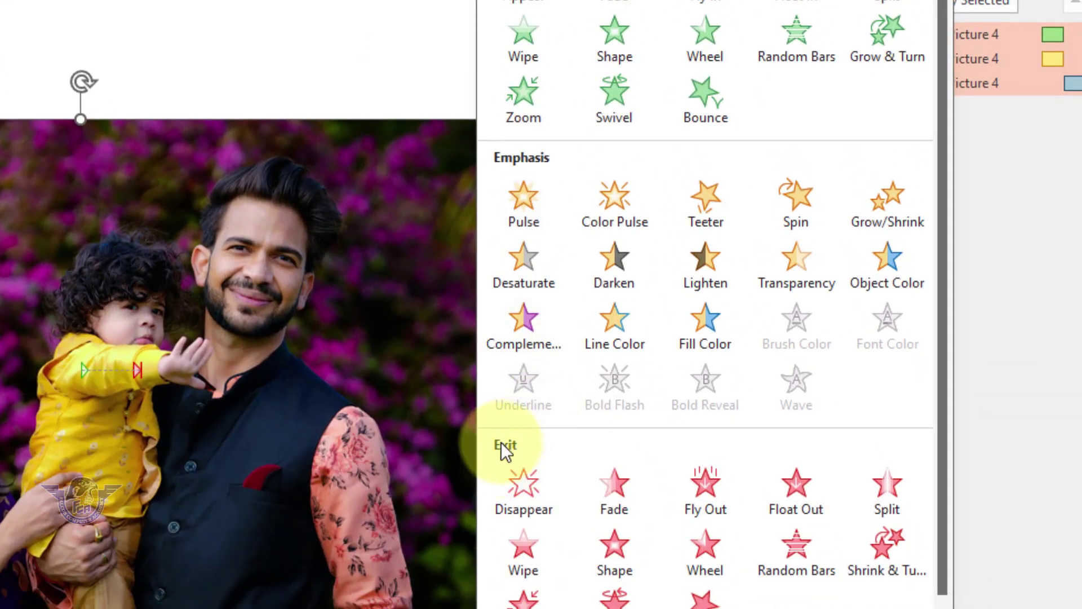
{"action": "left_click", "coordinate": [696, 475]}
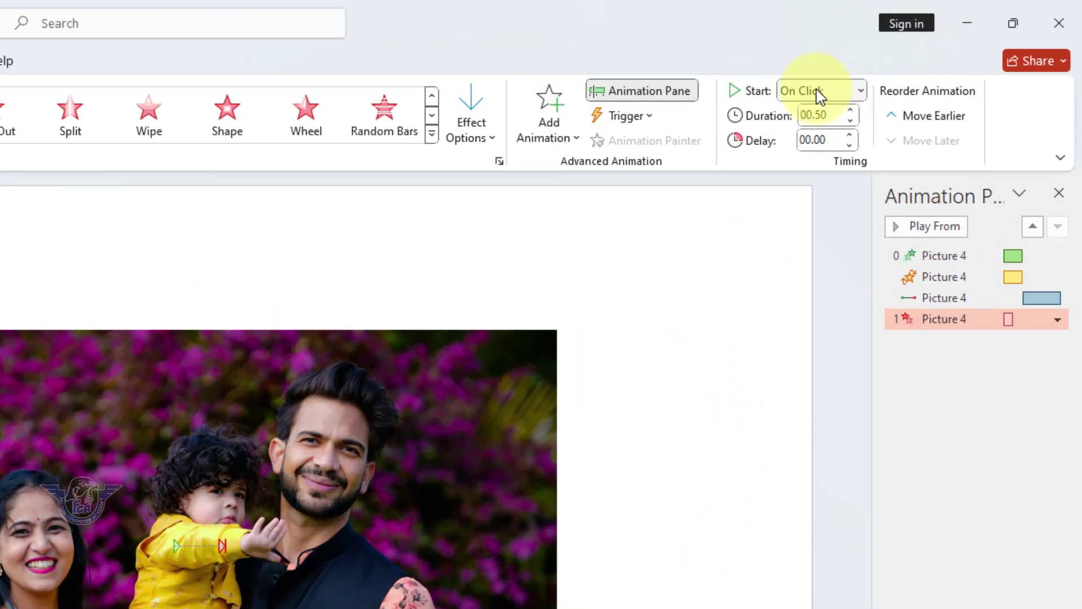
Step: Set the Fly Out exit to start After Previous with its direction To Top-Right
{"action": "left_click", "coordinate": [926, 52]}
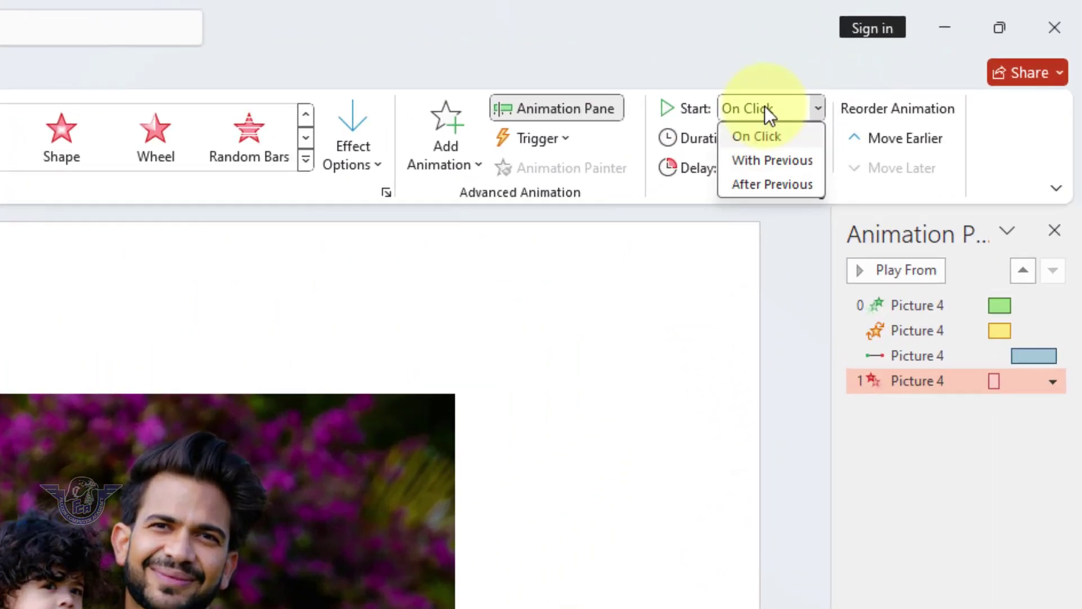
{"action": "left_click", "coordinate": [780, 186]}
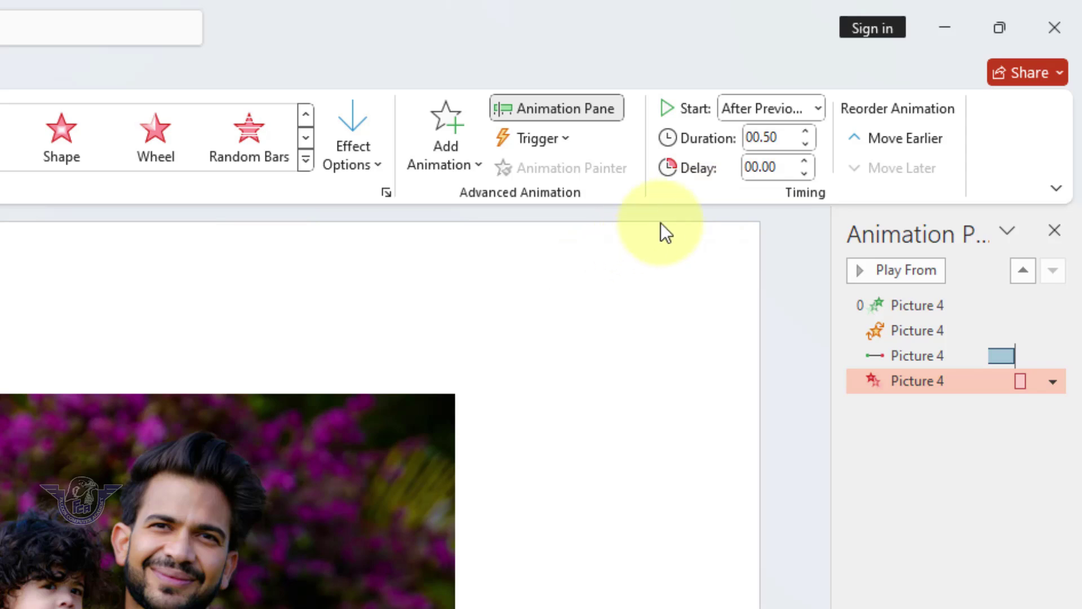
{"action": "left_click", "coordinate": [364, 161]}
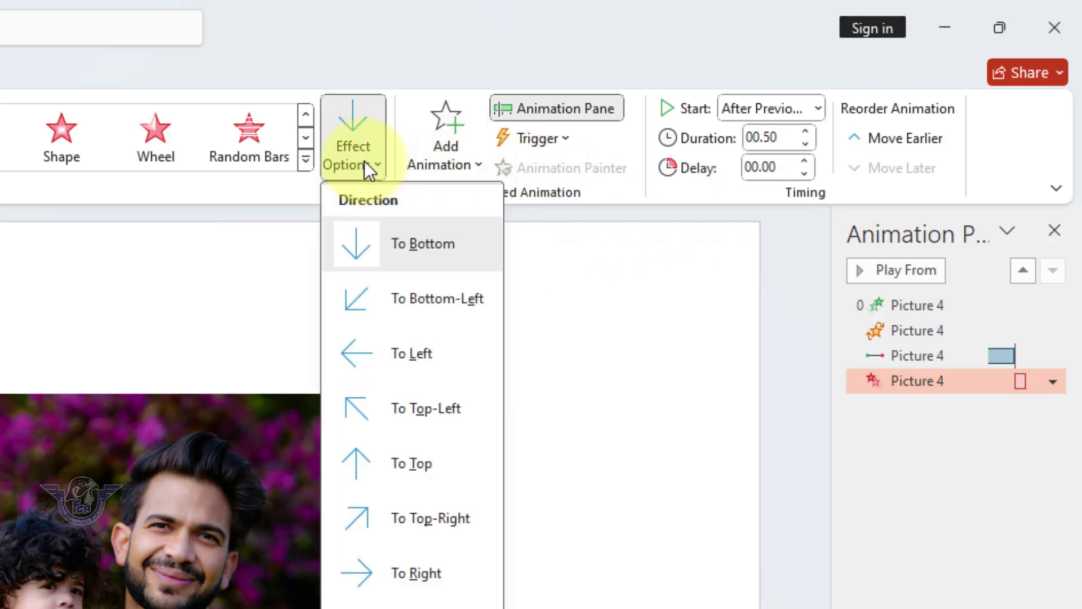
{"action": "left_click", "coordinate": [438, 522]}
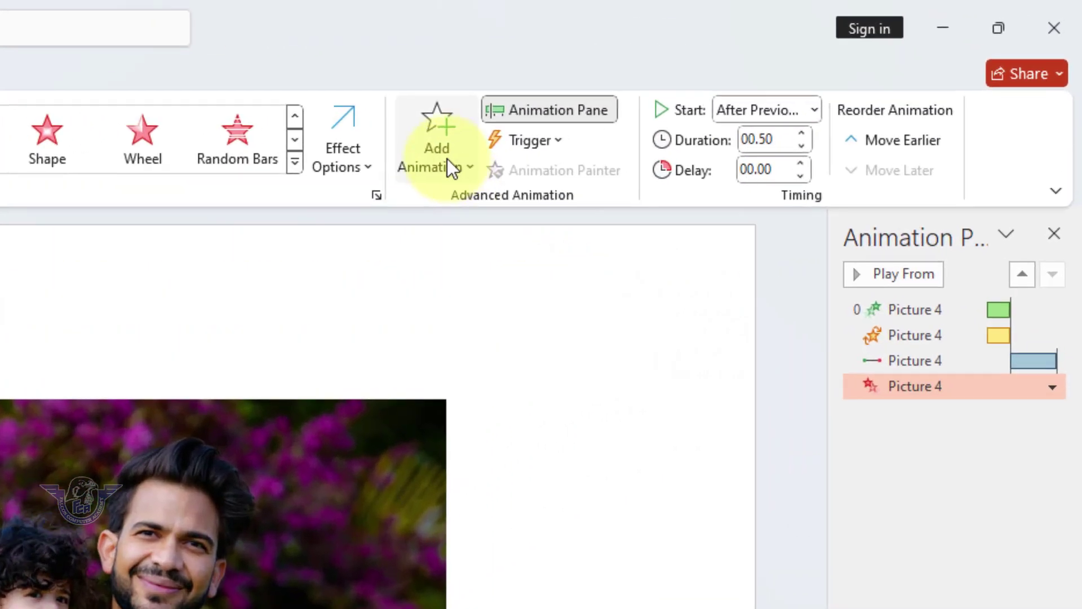
Step: Add a second Spin emphasis animation to the picture, starting With Previous with a duration of 01.00
{"action": "left_click", "coordinate": [772, 75]}
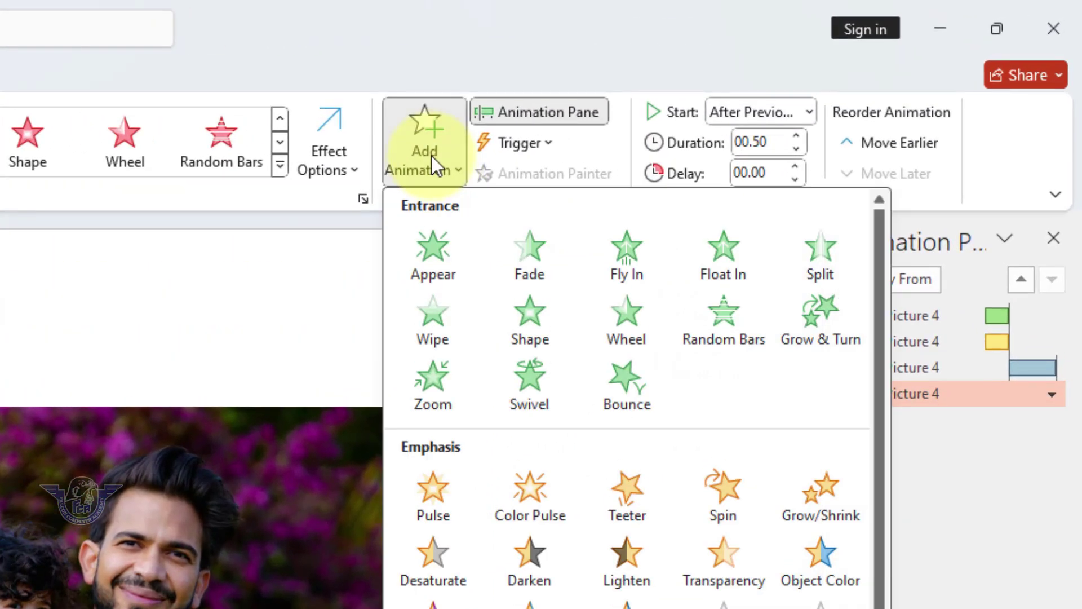
{"action": "left_click", "coordinate": [721, 495]}
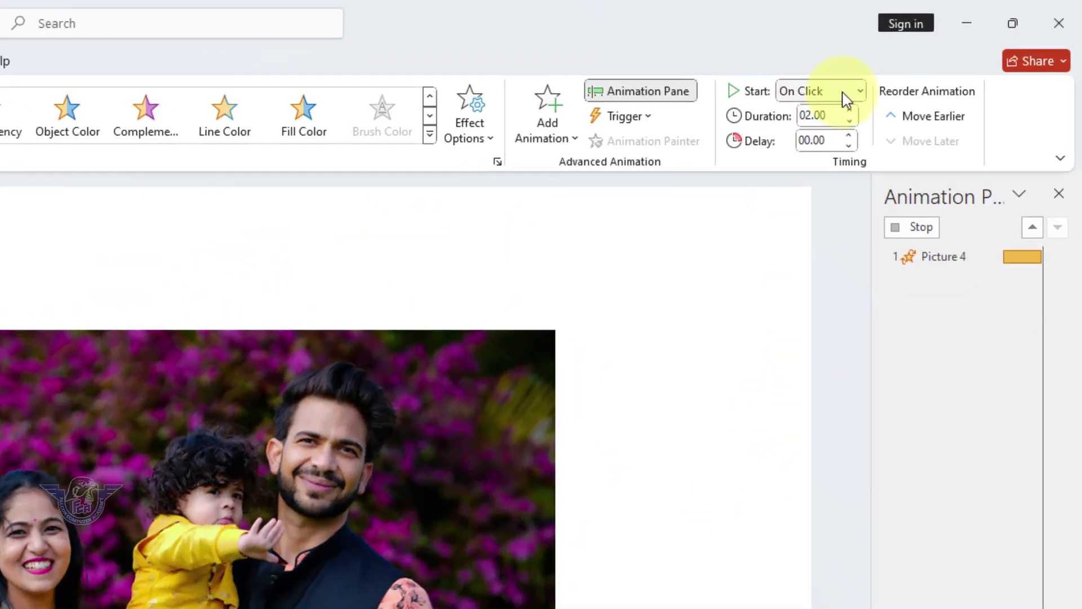
{"action": "left_click", "coordinate": [863, 85]}
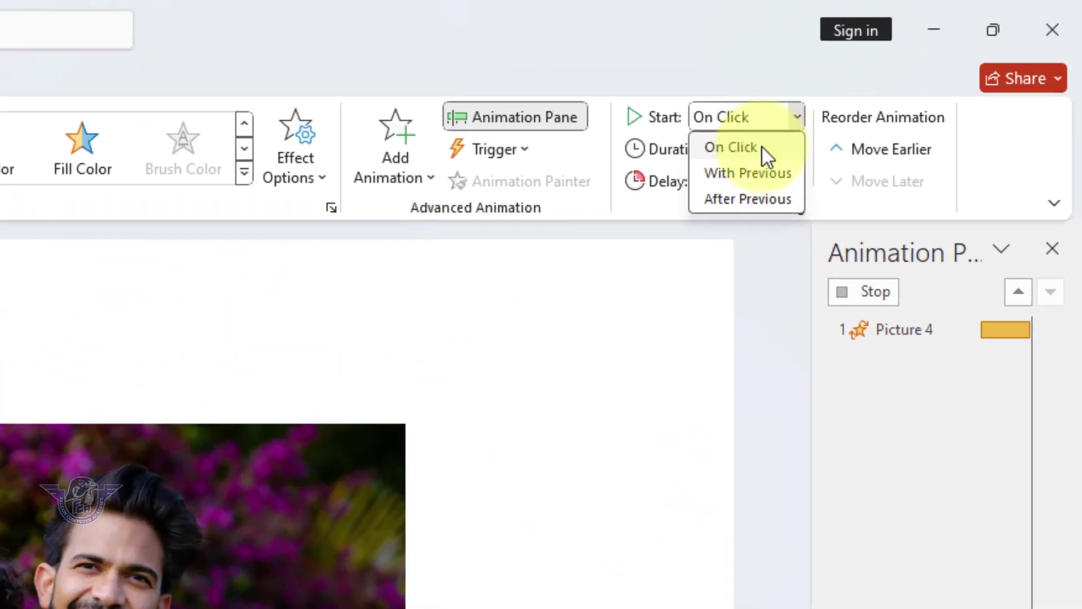
{"action": "left_click", "coordinate": [845, 123]}
{"action": "left_click", "coordinate": [773, 162]}
{"action": "left_click", "coordinate": [773, 162]}
{"action": "left_click", "coordinate": [773, 161]}
{"action": "left_click", "coordinate": [773, 161]}
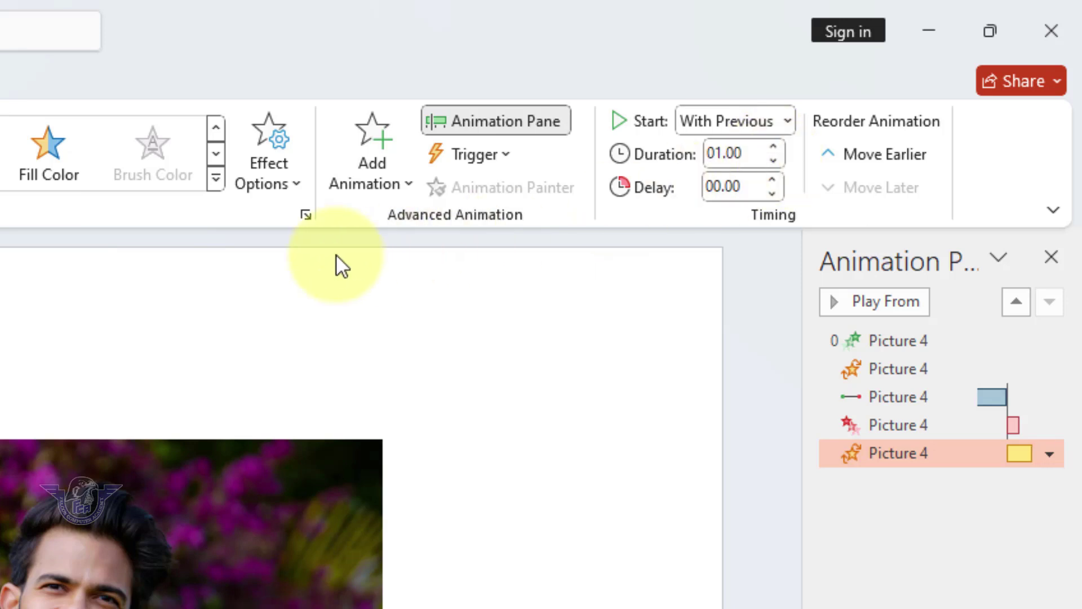
Step: Set the last Spin effect's direction to Clockwise and play the slide show to check the full animation sequence
{"action": "left_click", "coordinate": [288, 183]}
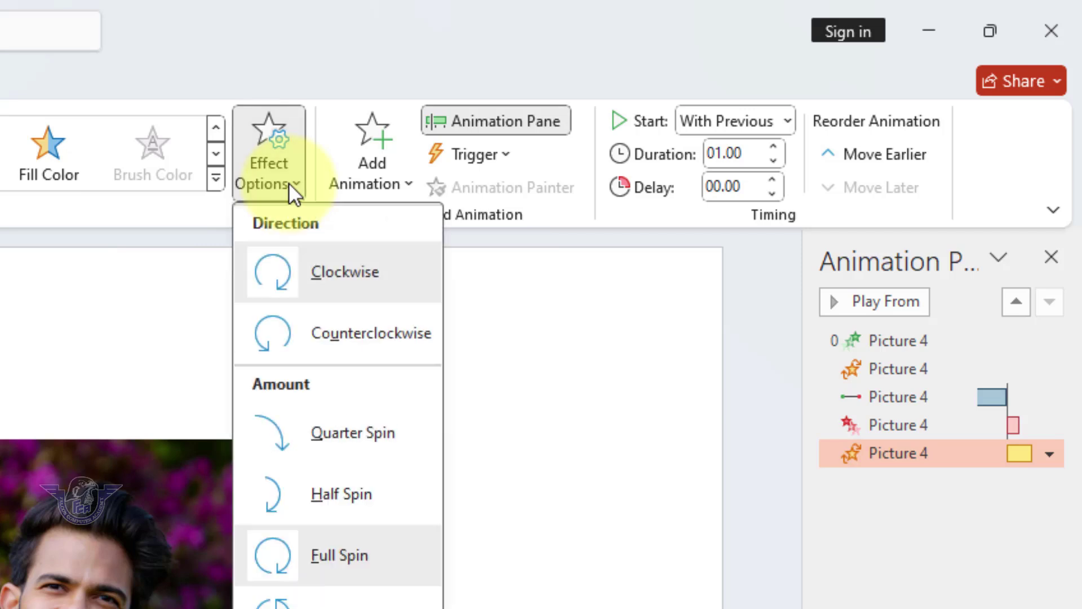
{"action": "left_click", "coordinate": [354, 287]}
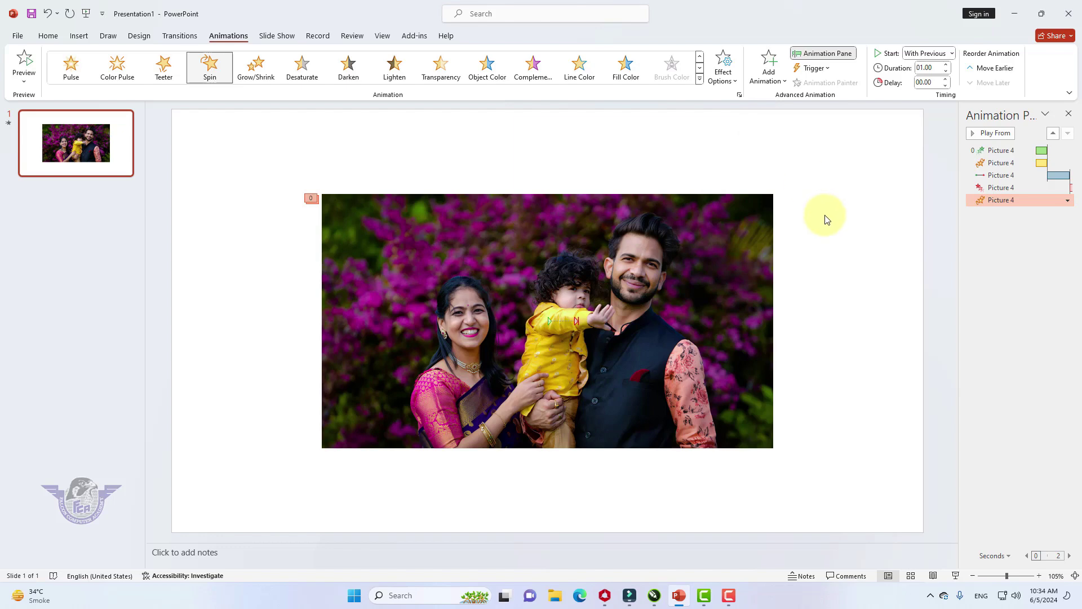
{"action": "key", "text": "F5"}
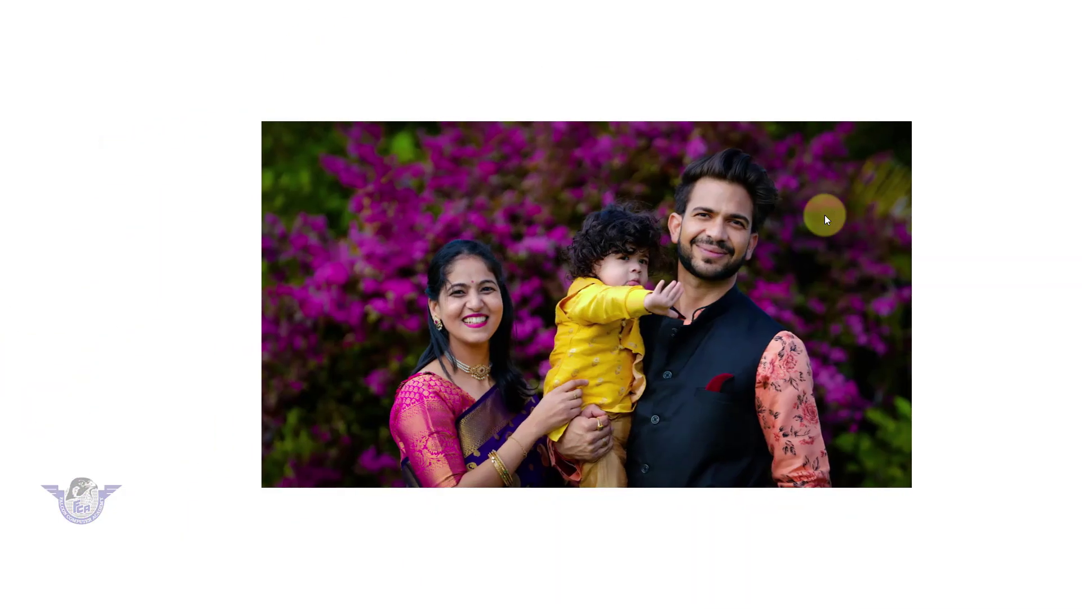
{"action": "left_click", "coordinate": [825, 215]}
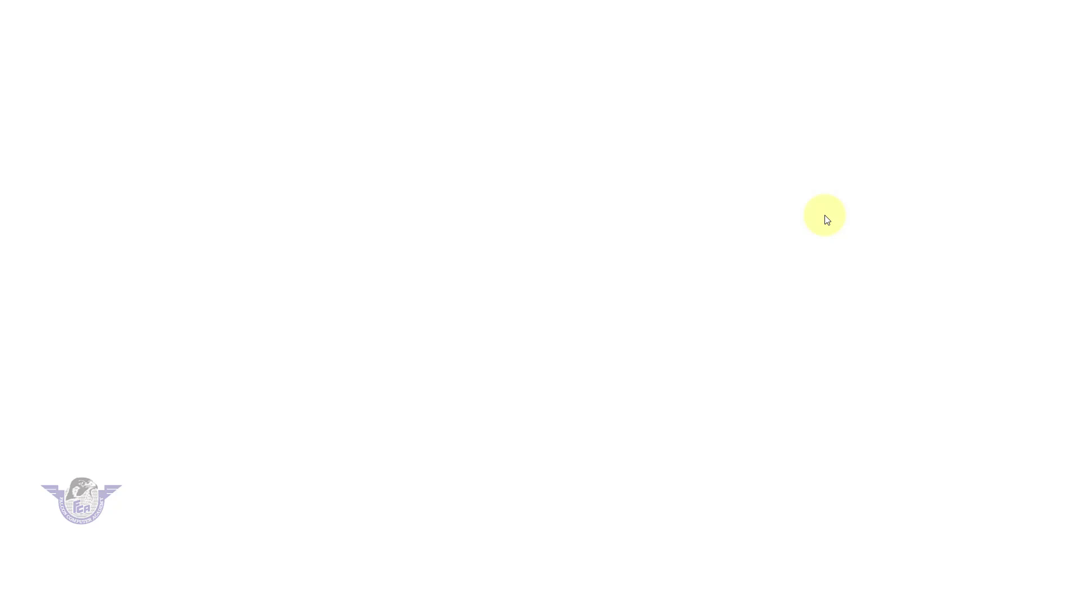
{"action": "left_click", "coordinate": [827, 220]}
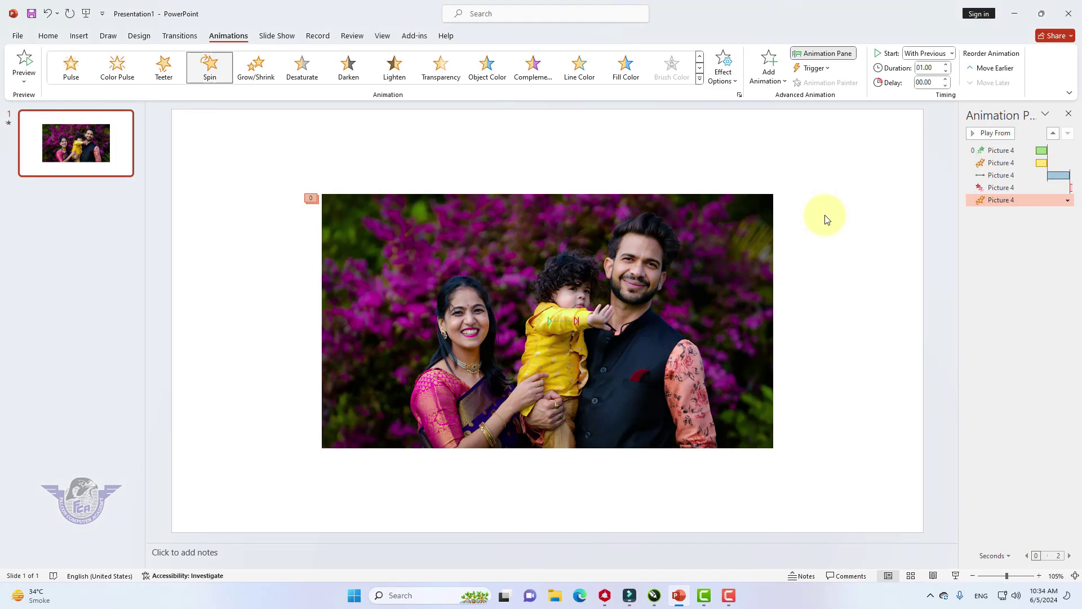
Step: Apply the black double-frame picture style to the family photo and change its border color to gold
{"action": "left_click", "coordinate": [732, 225]}
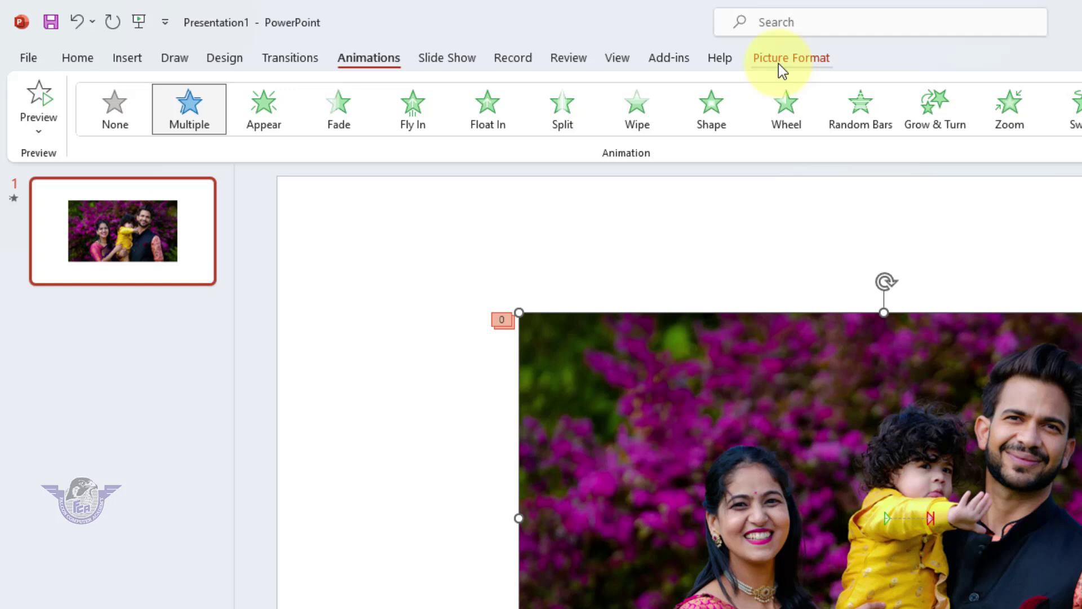
{"action": "left_click", "coordinate": [707, 54]}
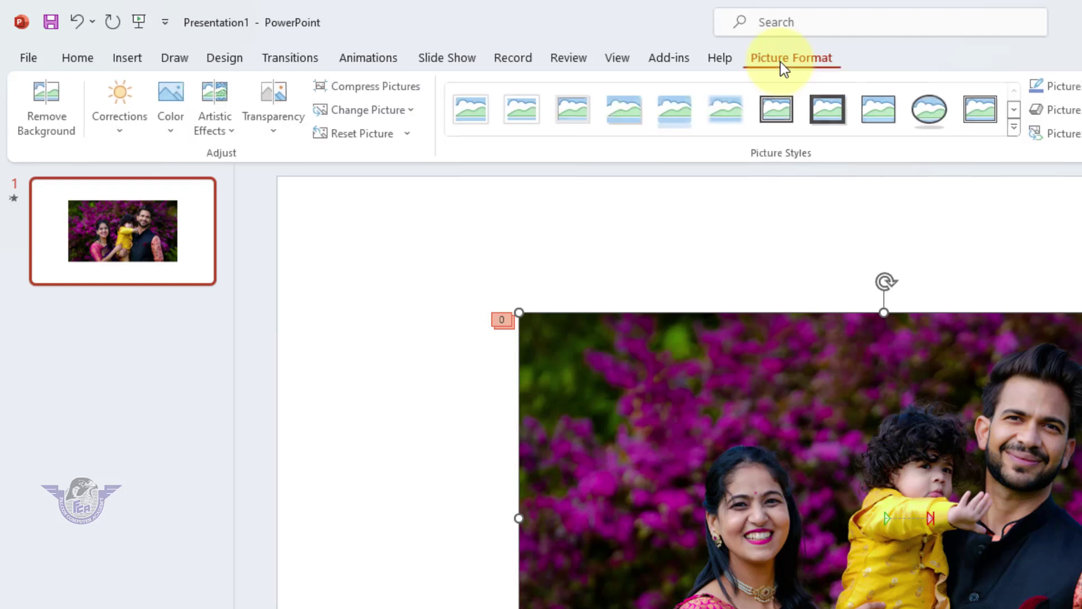
{"action": "left_click", "coordinate": [1016, 127]}
{"action": "left_click", "coordinate": [776, 116]}
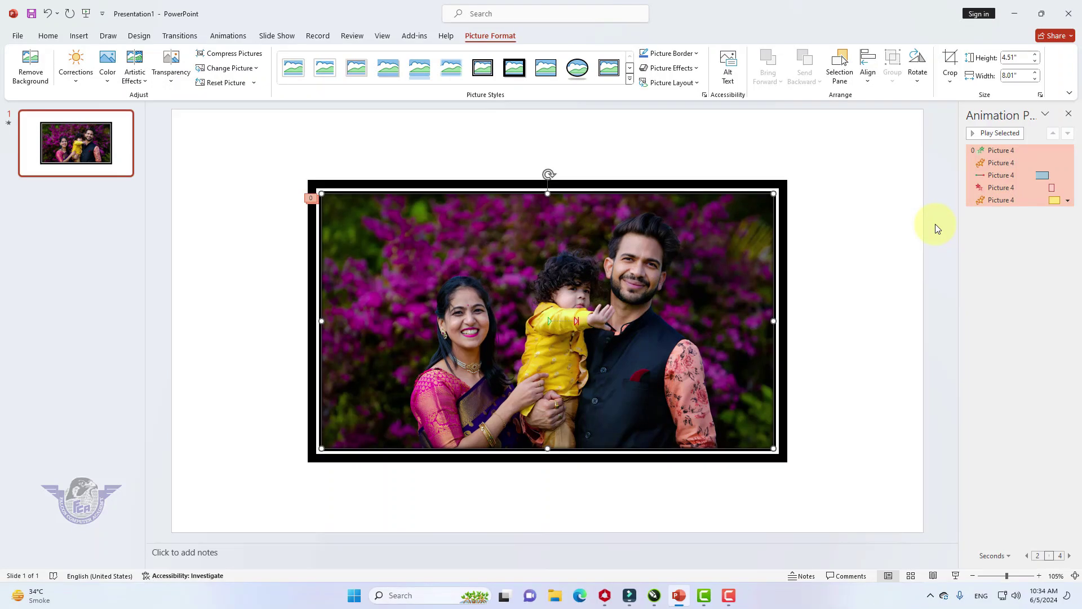
{"action": "left_click", "coordinate": [682, 53]}
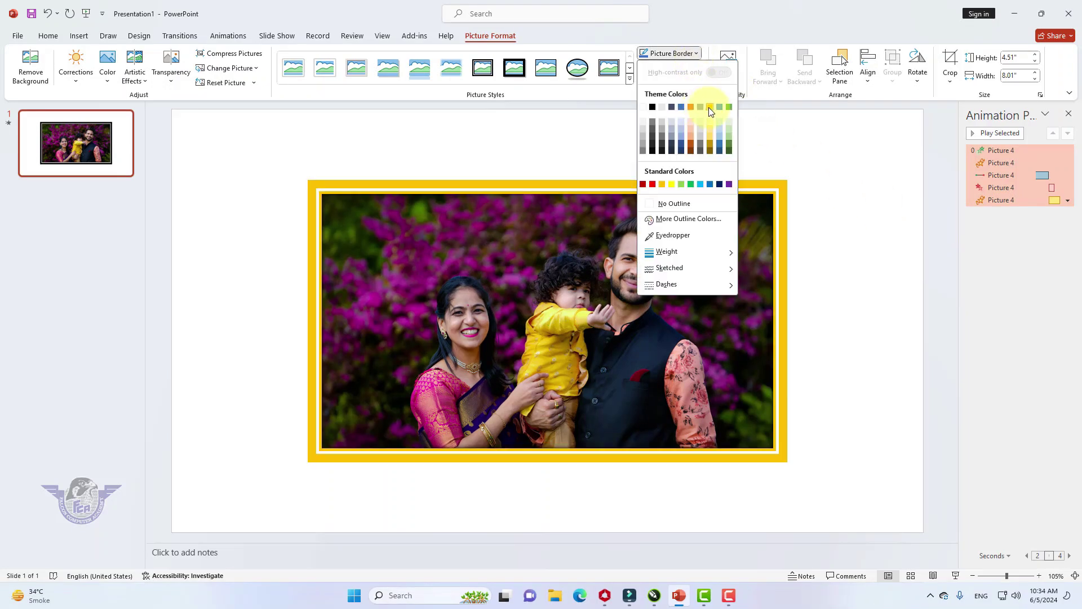
{"action": "left_click", "coordinate": [709, 107]}
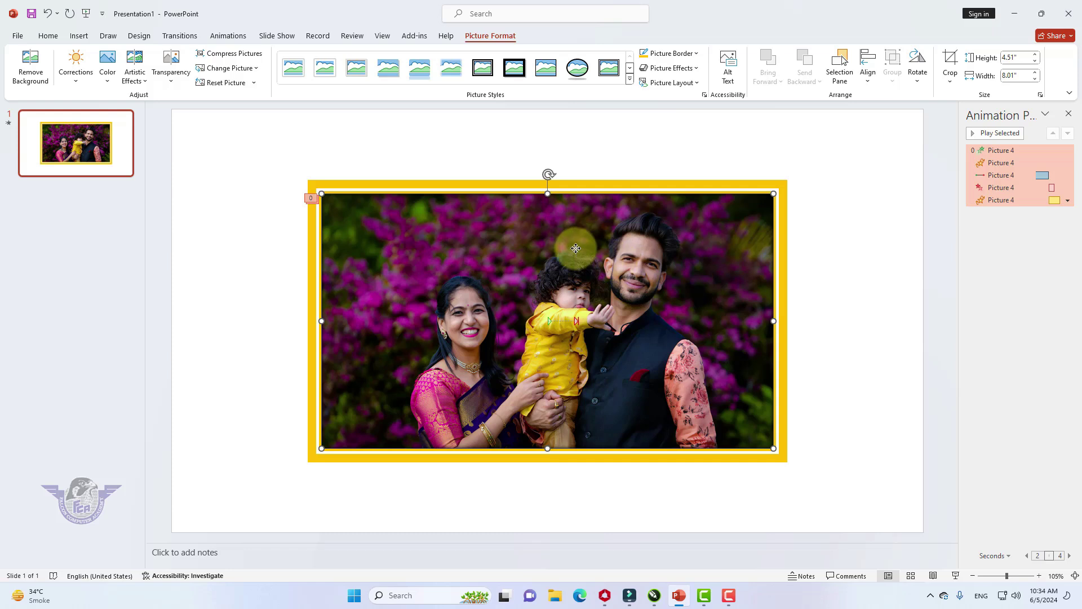
Step: Duplicate the framed photo exactly over the original and change the copy's picture to pexels-solehuddin-din-147017742-10460231.jpg
{"action": "key", "text": "ctrl+d"}
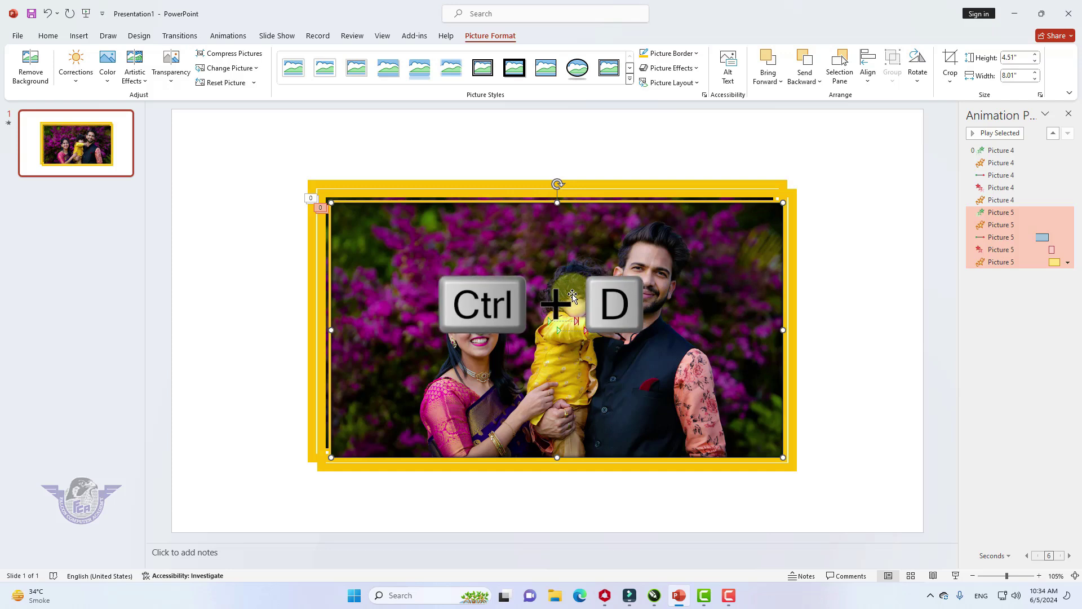
{"action": "left_click_drag", "start_coordinate": [604, 297], "coordinate": [593, 289]}
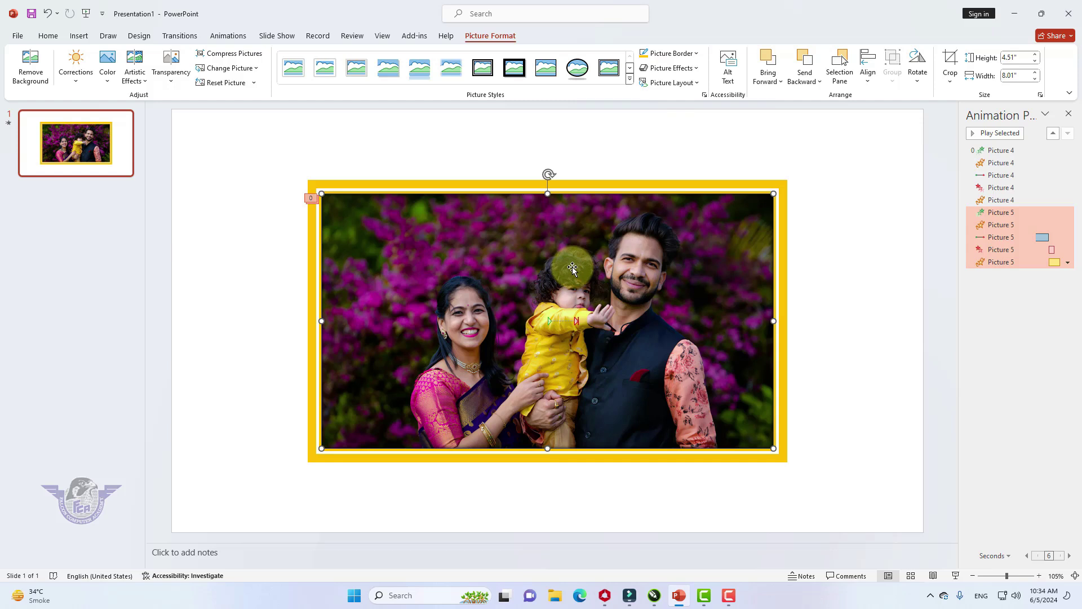
{"action": "right_click", "coordinate": [533, 249]}
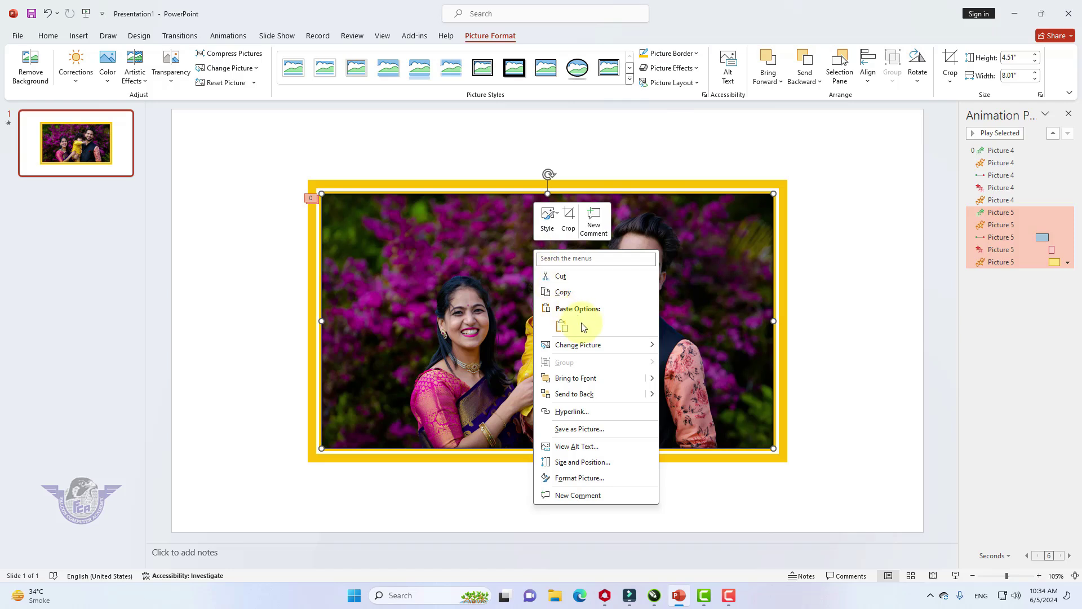
{"action": "mouse_move", "coordinate": [609, 344]}
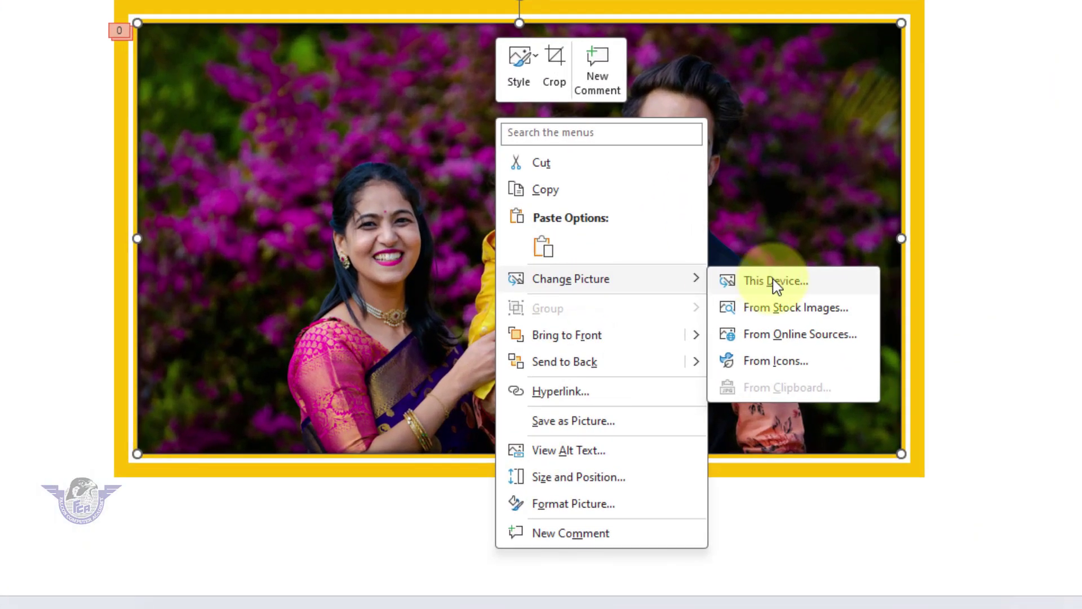
{"action": "left_click", "coordinate": [775, 285]}
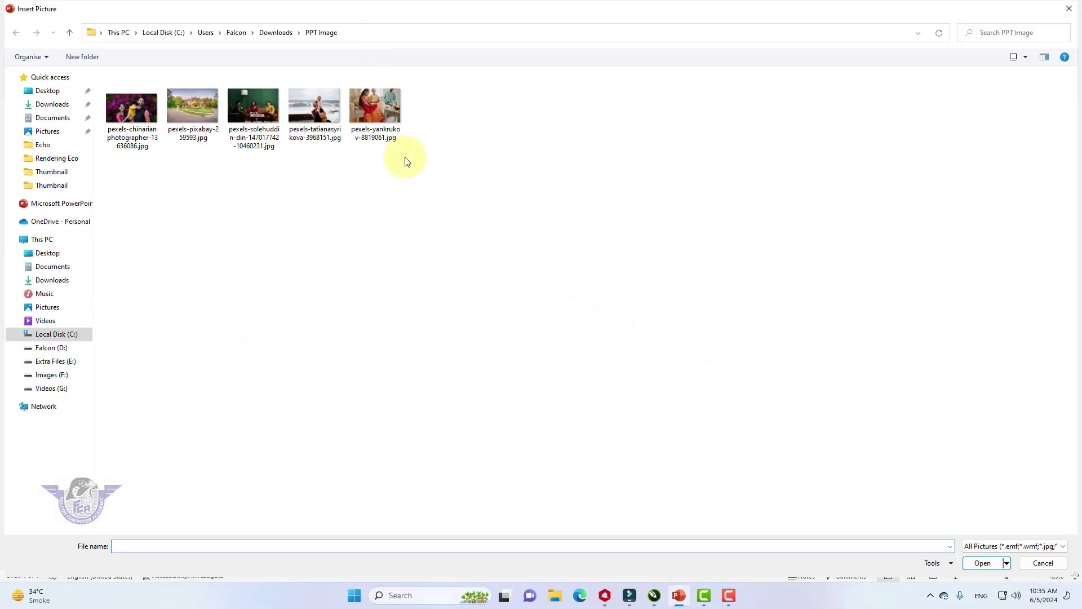
{"action": "double_click", "coordinate": [254, 116]}
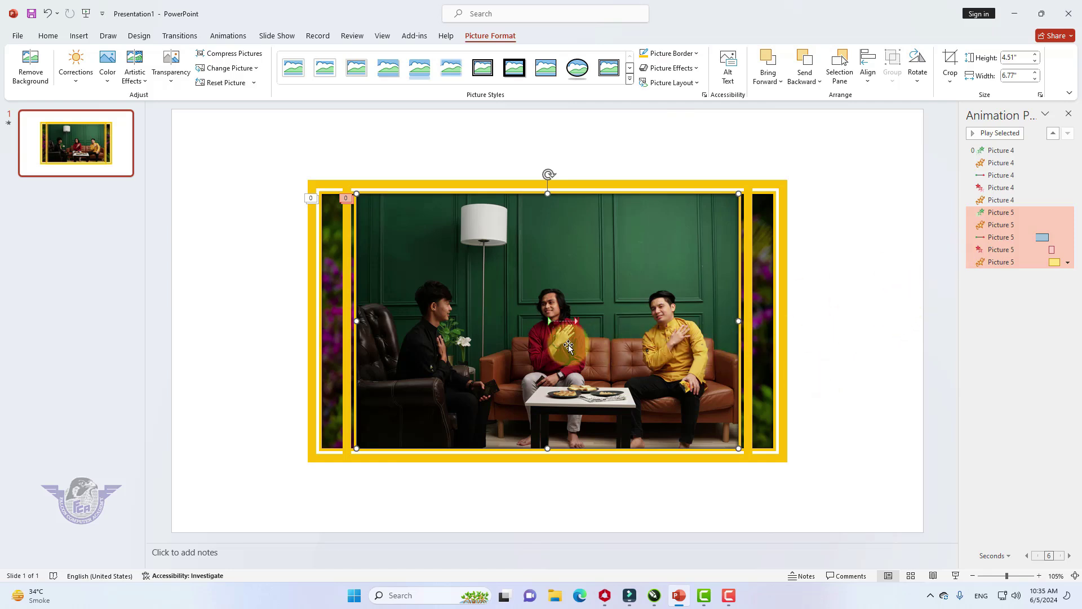
Step: Overlay another duplicate with its picture changed to pexels-yankrukov-8819061.jpg and play the slide show to check the sequence
{"action": "right_click", "coordinate": [477, 260]}
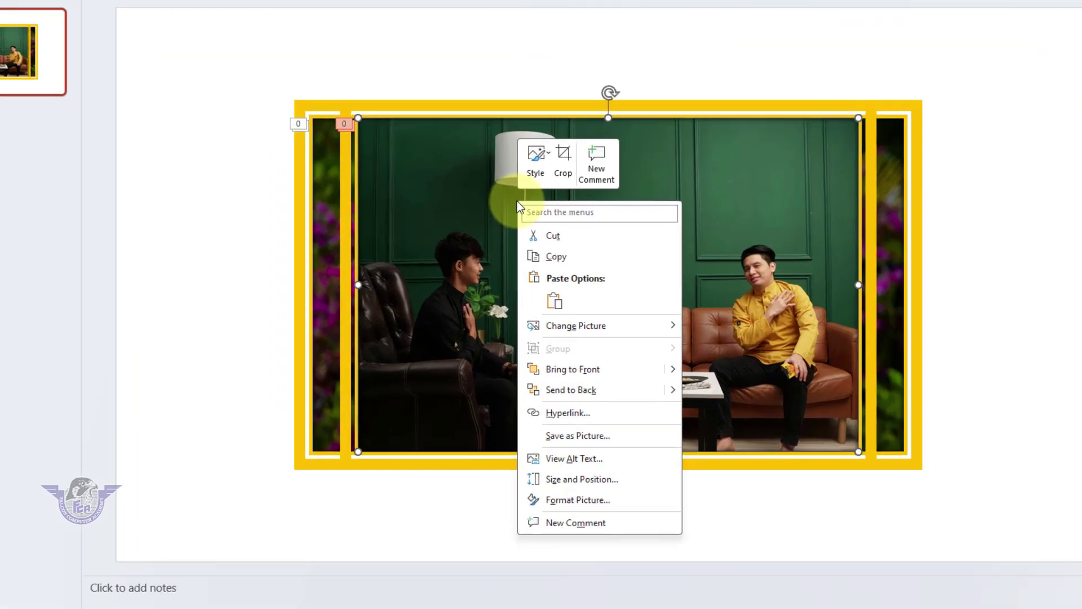
{"action": "left_click", "coordinate": [519, 123]}
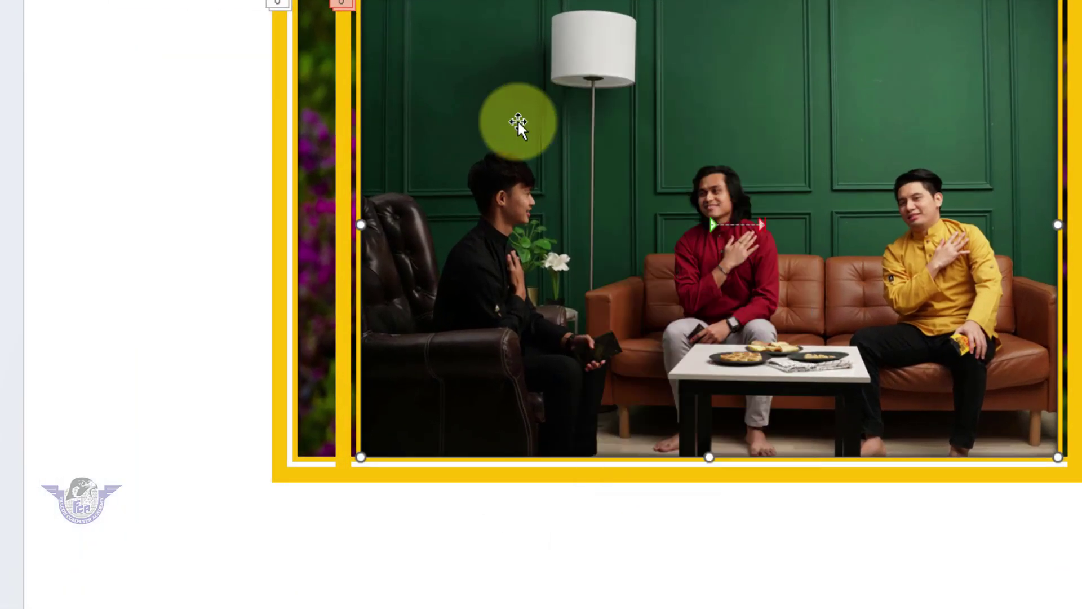
{"action": "key", "text": "ctrl+d"}
{"action": "left_click_drag", "start_coordinate": [519, 122], "coordinate": [568, 171]}
{"action": "right_click", "coordinate": [658, 168]}
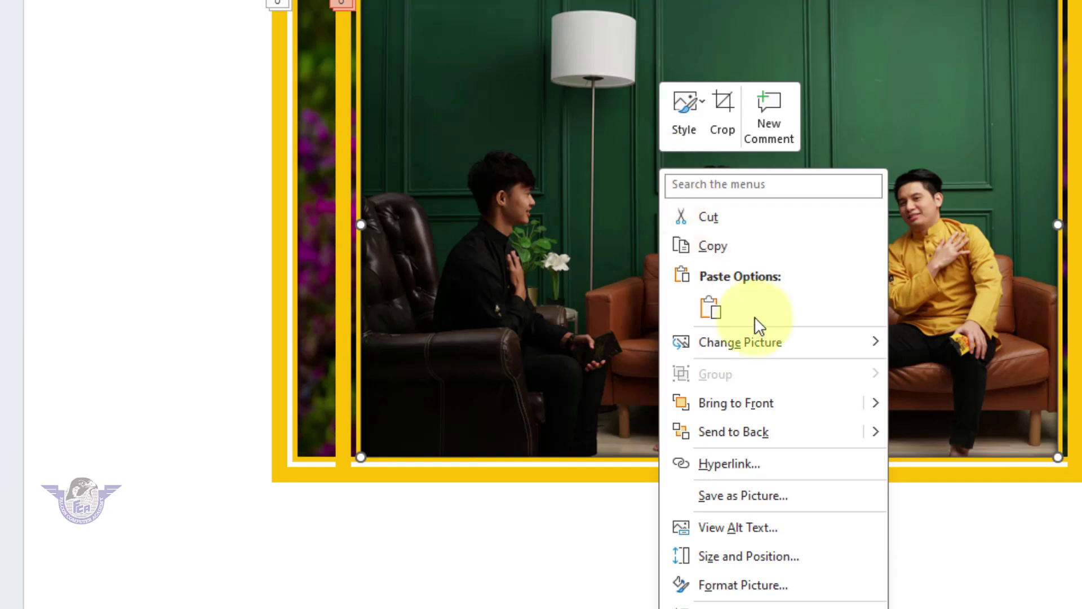
{"action": "mouse_move", "coordinate": [844, 340]}
{"action": "left_click", "coordinate": [961, 344]}
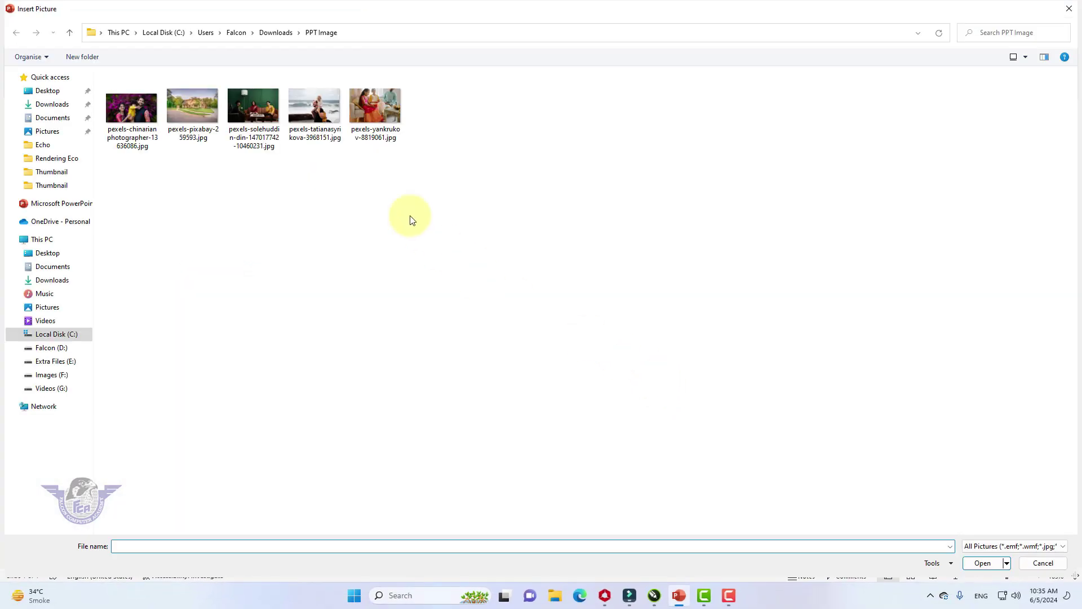
{"action": "double_click", "coordinate": [380, 123]}
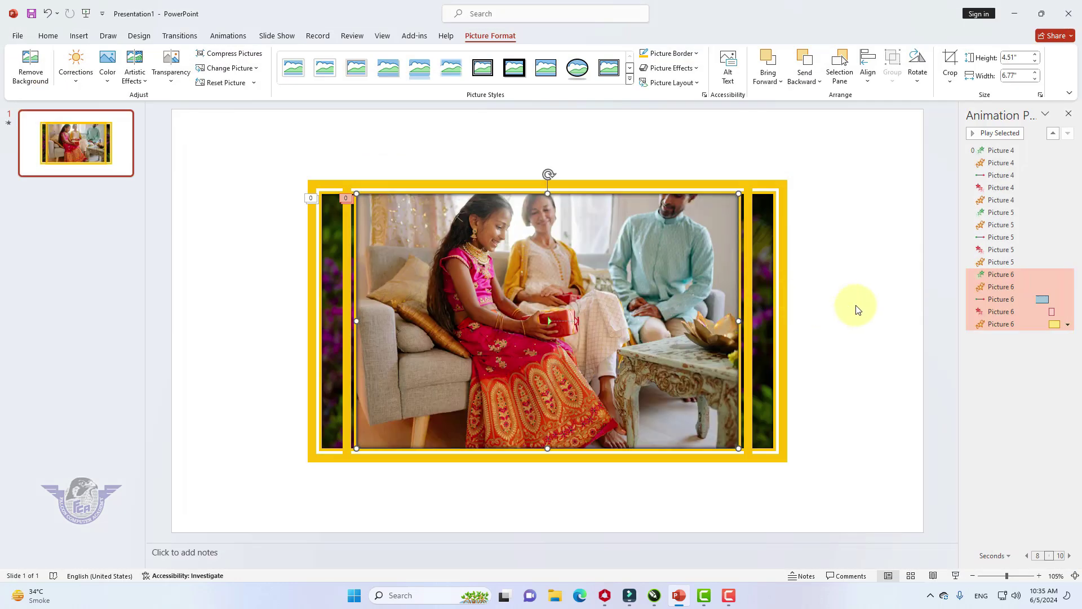
{"action": "left_click", "coordinate": [856, 308]}
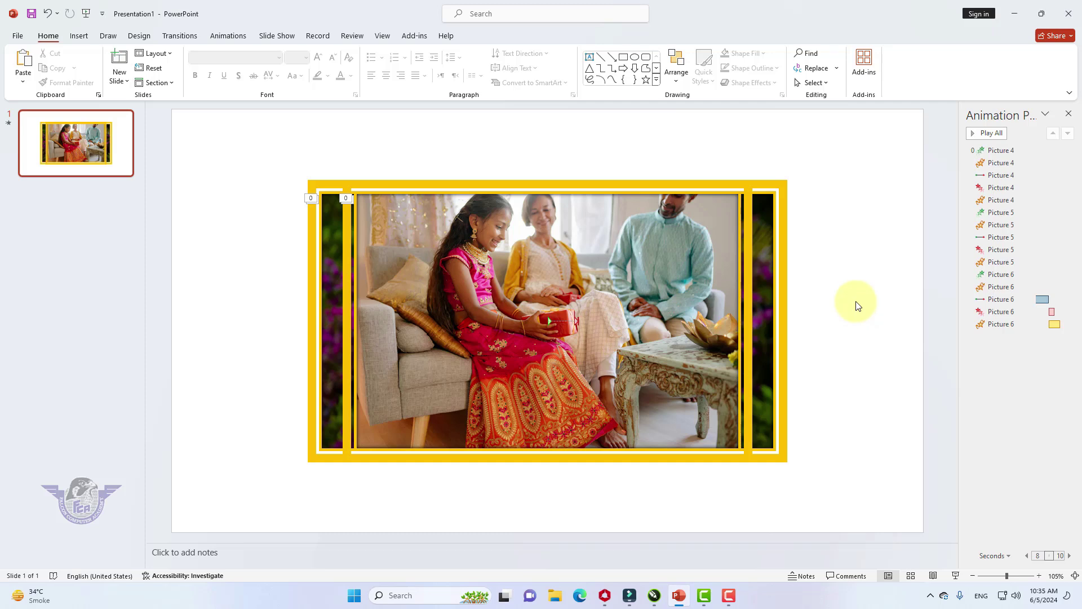
{"action": "key", "text": "F5"}
Step: Duplicate the top picture in the same position and change the copy's picture to pexels-tatianasyrikova-3968151.jpg
{"action": "left_click", "coordinate": [621, 273]}
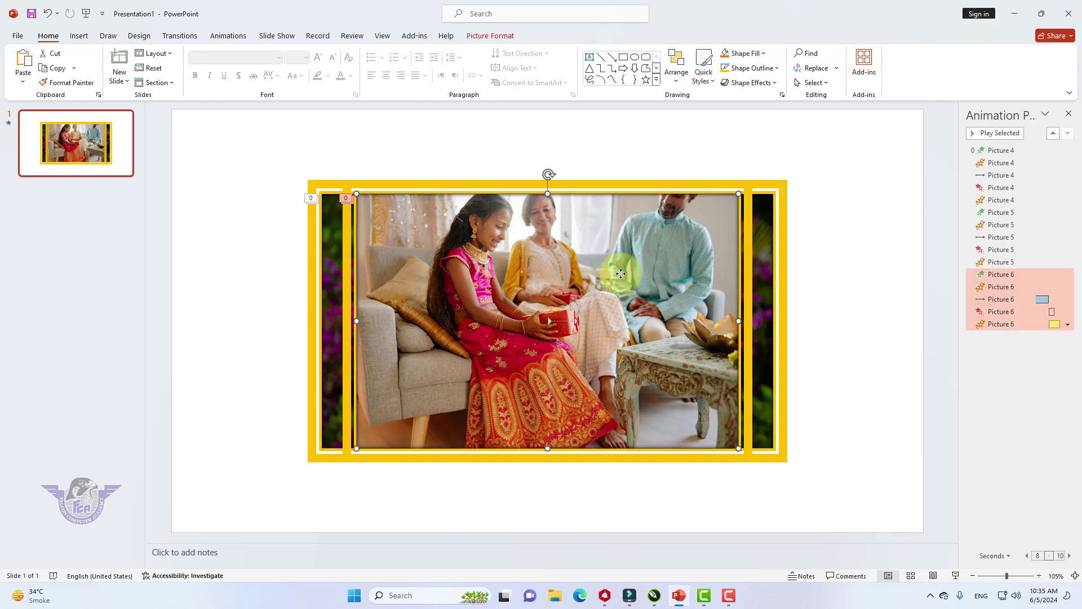
{"action": "key", "text": "ctrl+d"}
{"action": "left_click_drag", "start_coordinate": [621, 274], "coordinate": [529, 269]}
{"action": "right_click", "coordinate": [528, 269]}
{"action": "mouse_move", "coordinate": [599, 366]}
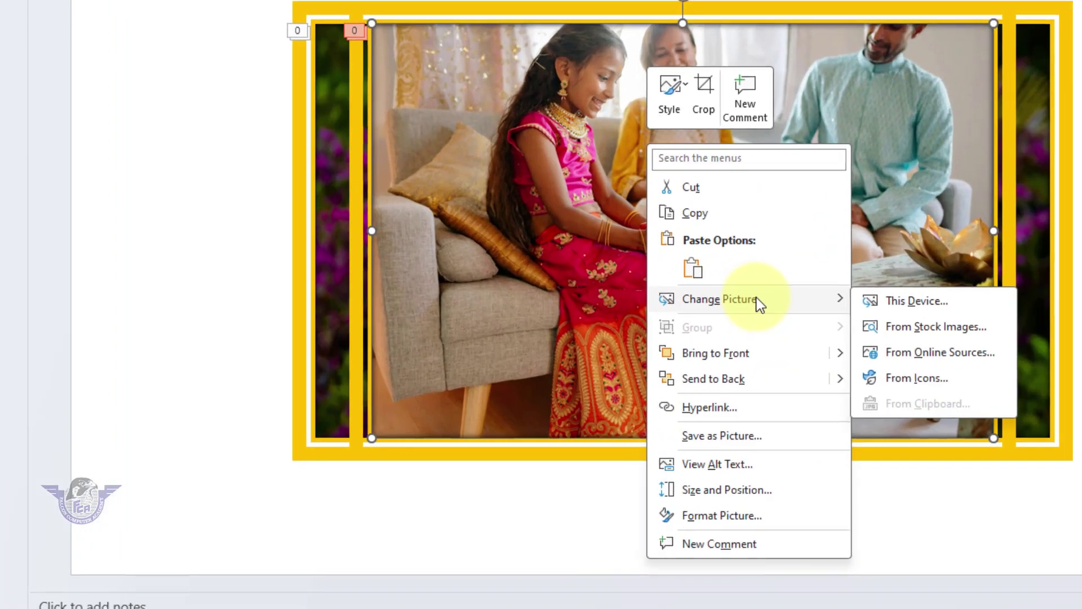
{"action": "left_click", "coordinate": [902, 301]}
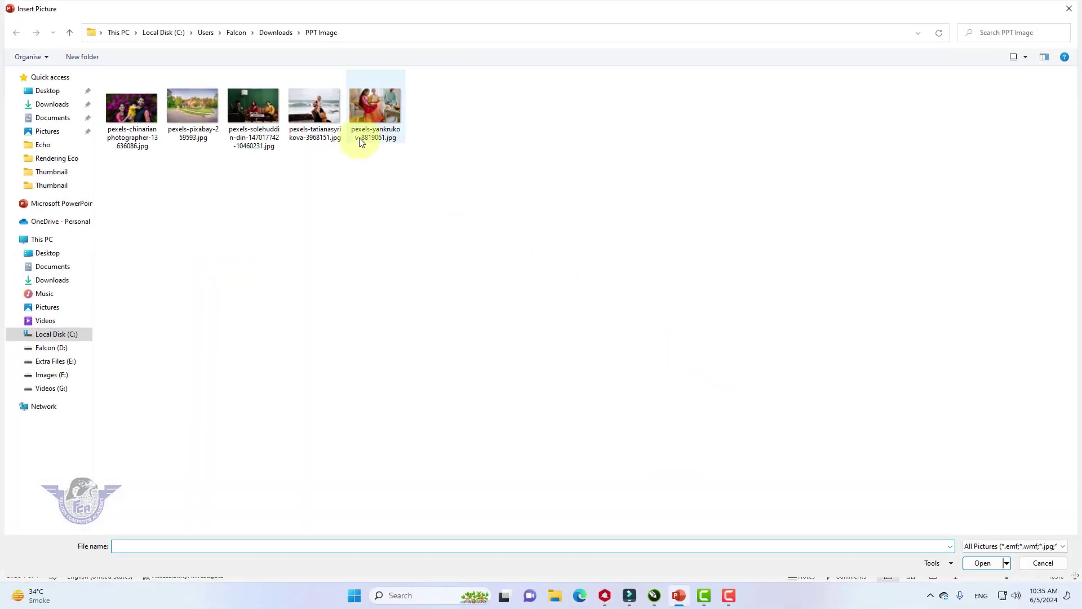
{"action": "double_click", "coordinate": [317, 114]}
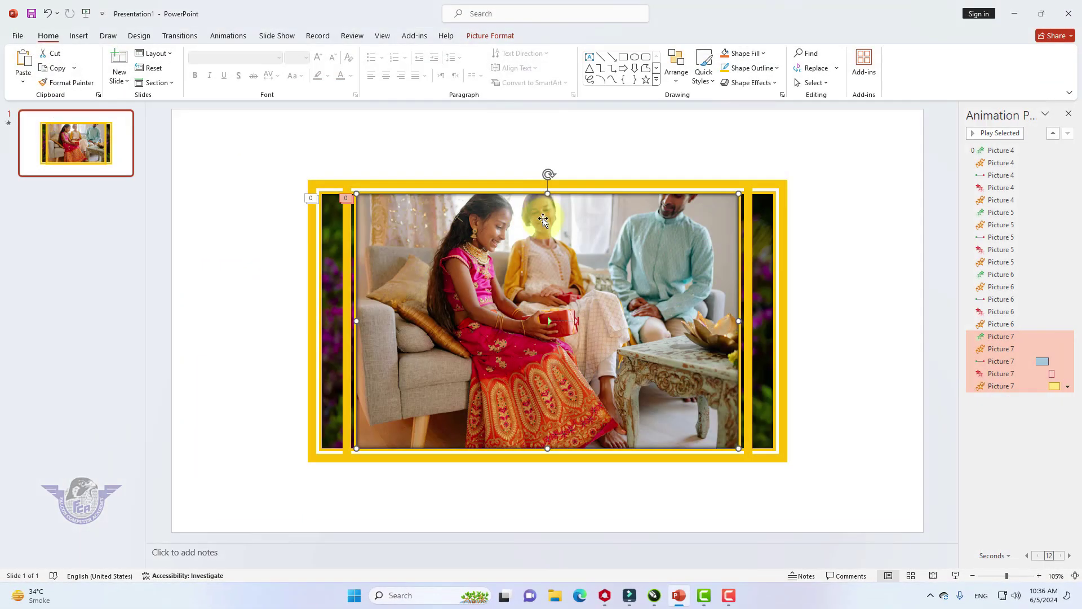
Step: Stack one more duplicate on top and change its picture to pexels-pixabay-259593.jpg from this device
{"action": "key", "text": "ctrl+d"}
{"action": "left_click_drag", "start_coordinate": [517, 309], "coordinate": [475, 287]}
{"action": "right_click", "coordinate": [475, 287]}
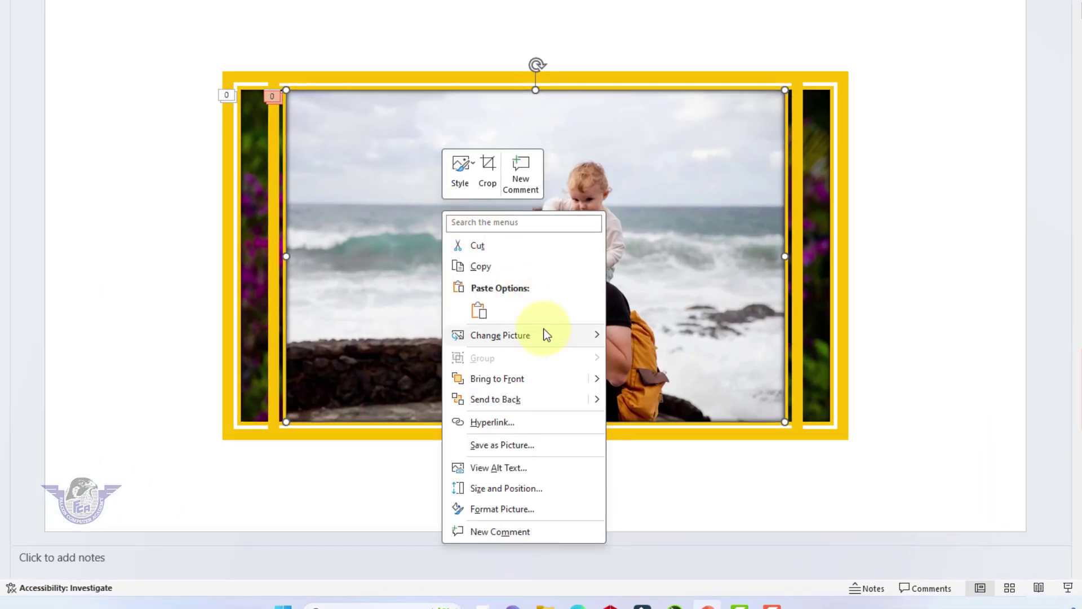
{"action": "mouse_move", "coordinate": [565, 334]}
{"action": "left_click", "coordinate": [627, 339]}
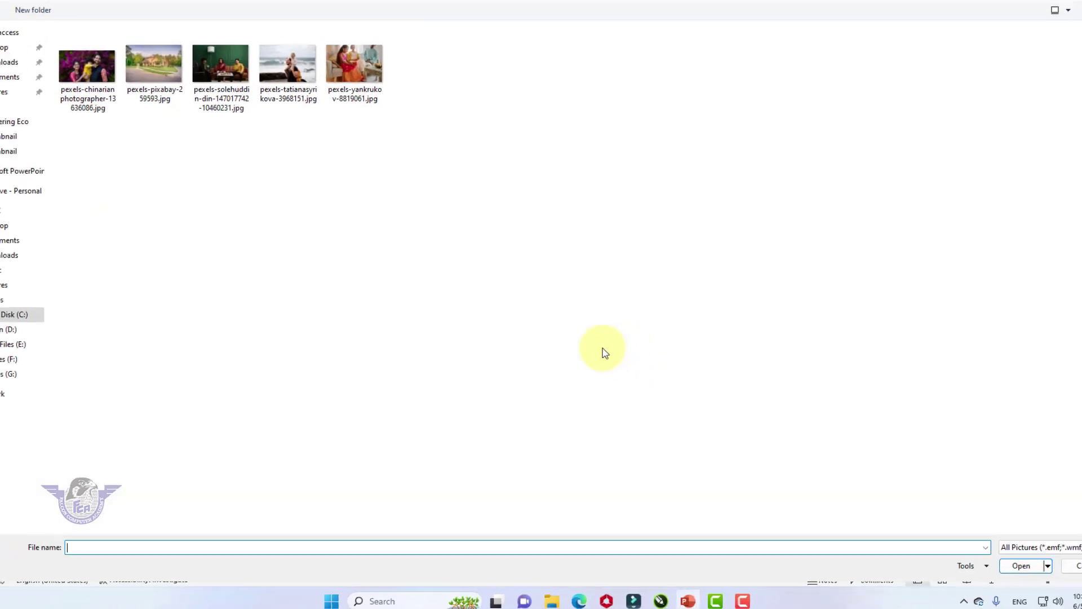
{"action": "double_click", "coordinate": [176, 74]}
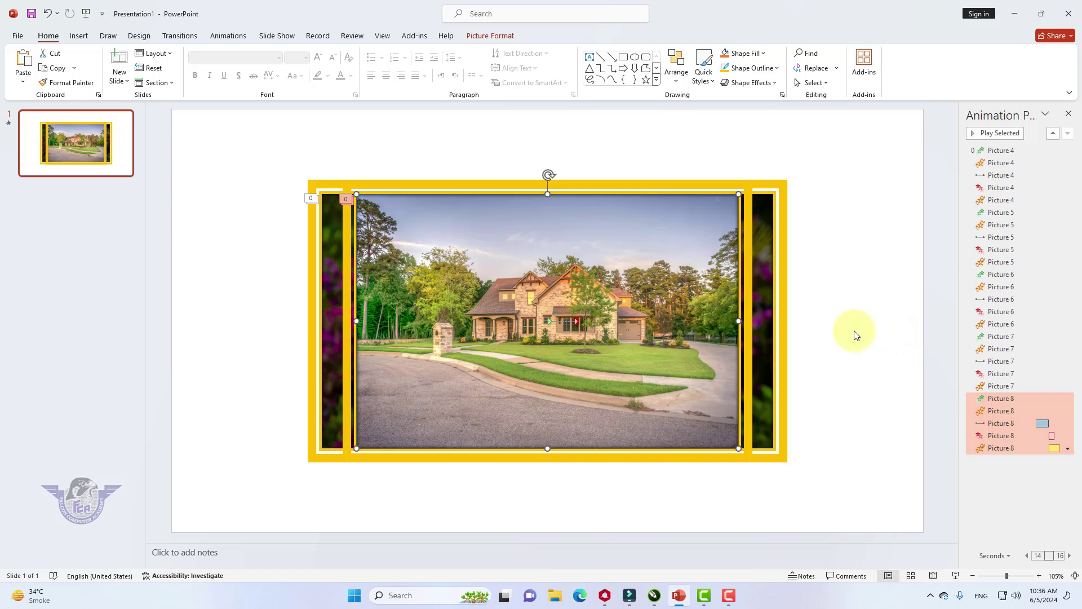
Step: Select all the stacked pictures and align them to each other with Align Center and Align Middle
{"action": "left_click", "coordinate": [839, 277]}
{"action": "left_click_drag", "start_coordinate": [235, 141], "coordinate": [856, 522]}
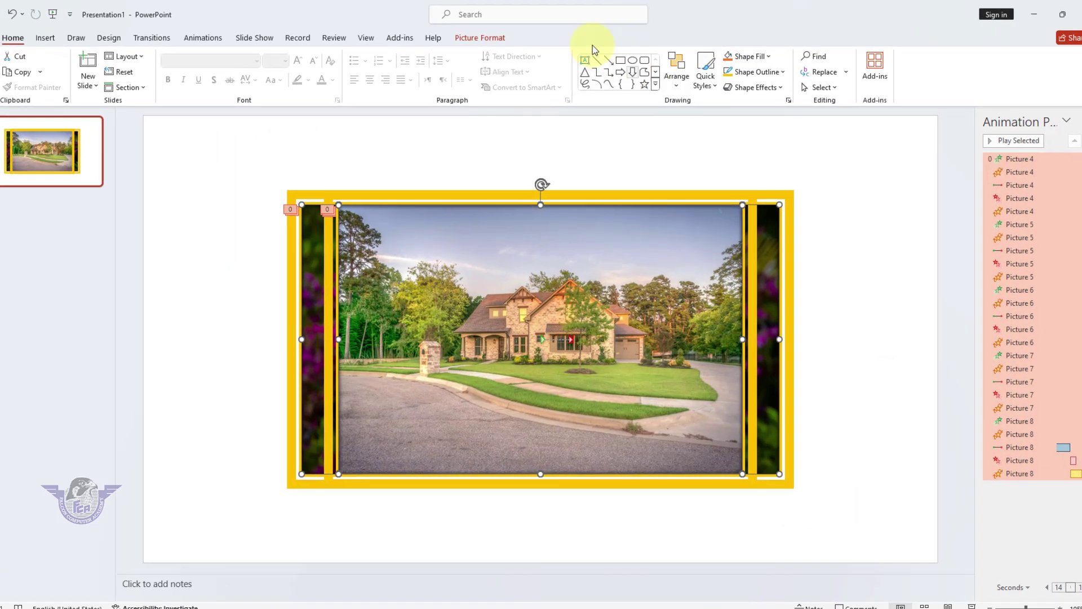
{"action": "left_click", "coordinate": [490, 35]}
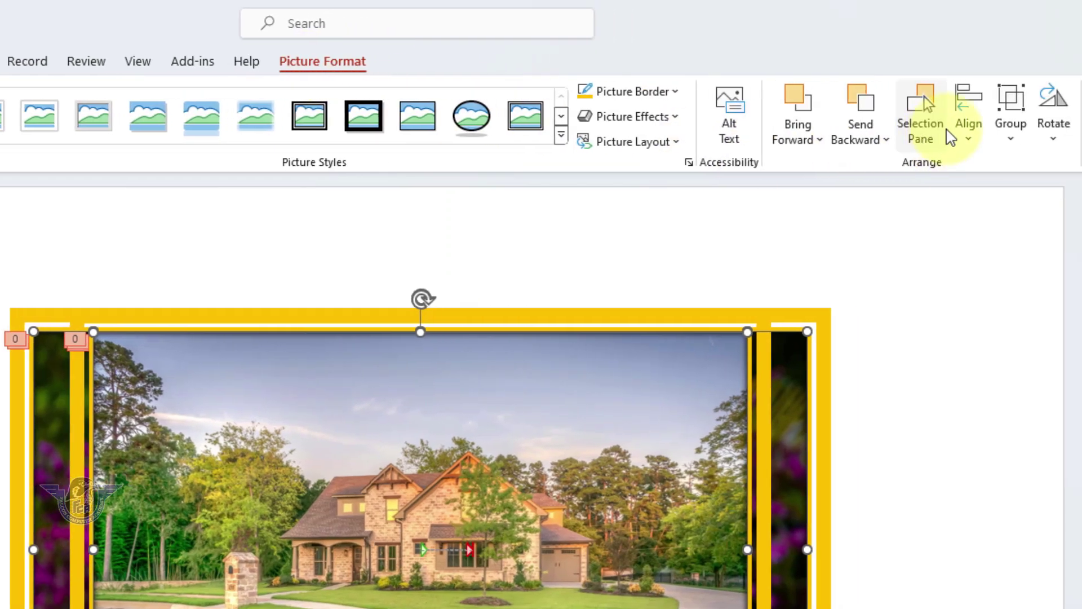
{"action": "left_click", "coordinate": [1008, 113]}
{"action": "left_click", "coordinate": [1068, 198]}
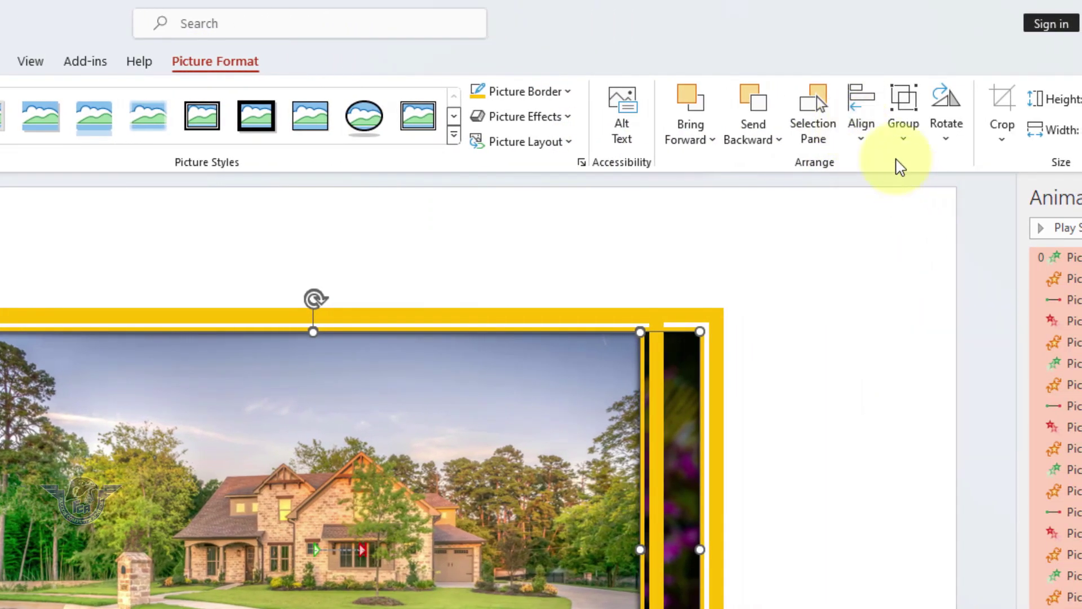
{"action": "left_click", "coordinate": [861, 135]}
{"action": "left_click", "coordinate": [936, 291]}
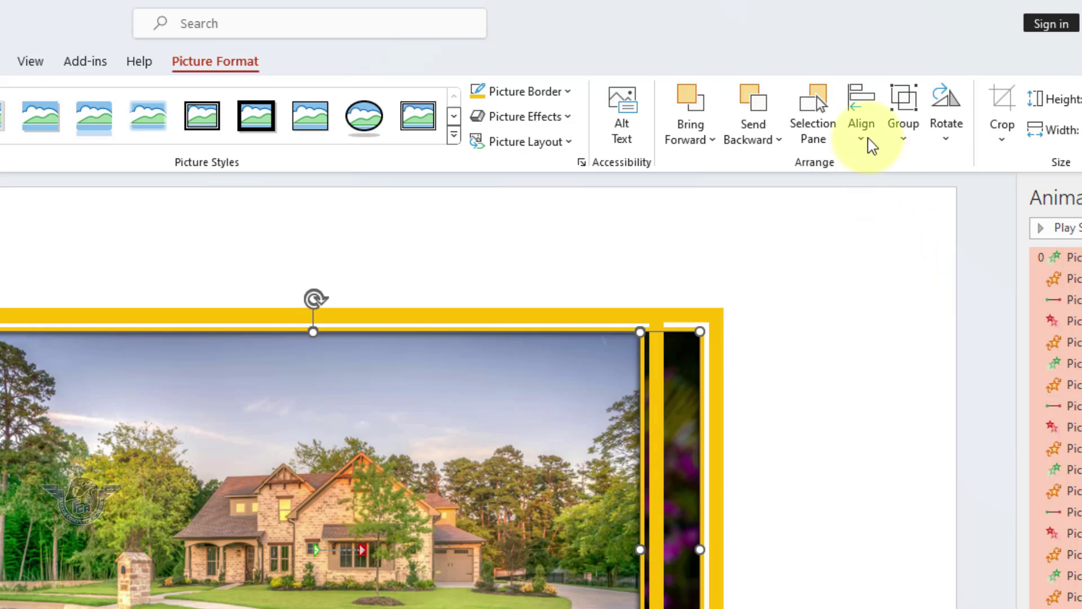
Step: Center the stacked pictures on the slide using Align to Slide with Align Middle and Align Center, and play the slide show to check
{"action": "left_click", "coordinate": [864, 138]}
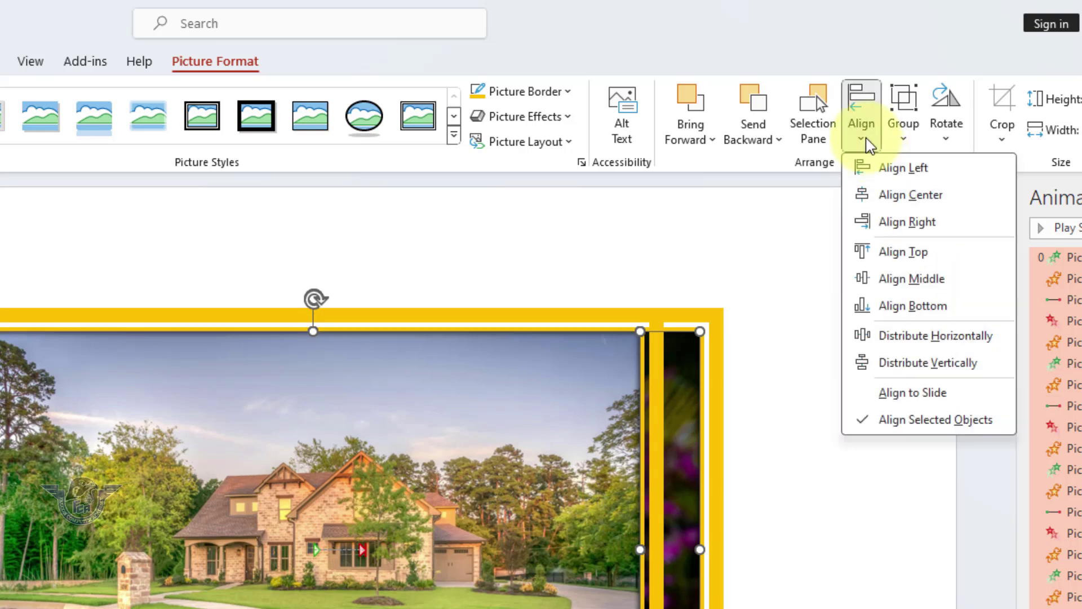
{"action": "left_click", "coordinate": [925, 394]}
{"action": "left_click", "coordinate": [861, 129]}
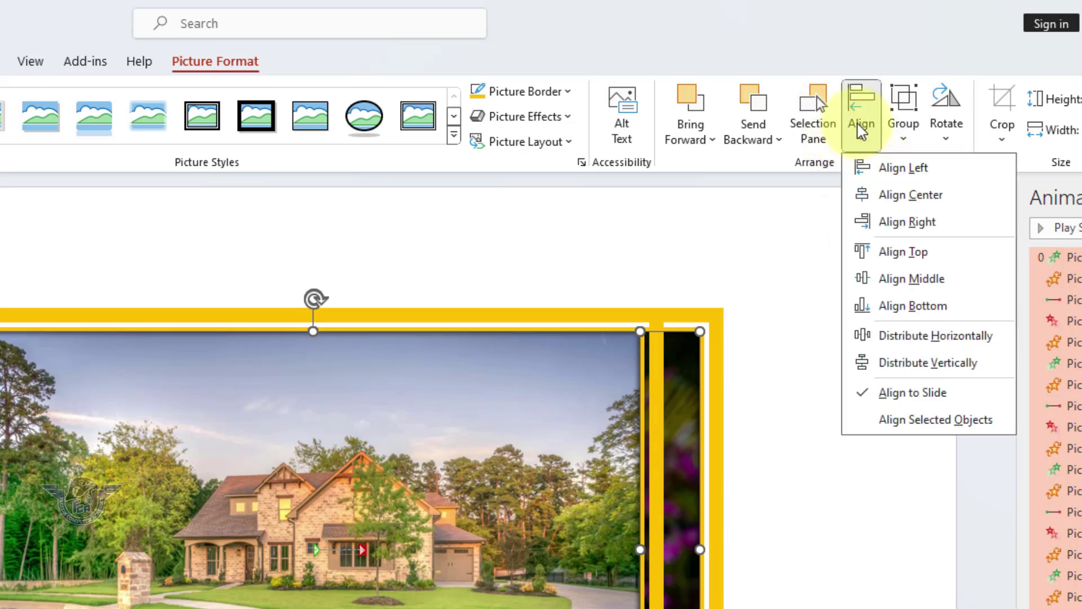
{"action": "left_click", "coordinate": [930, 278]}
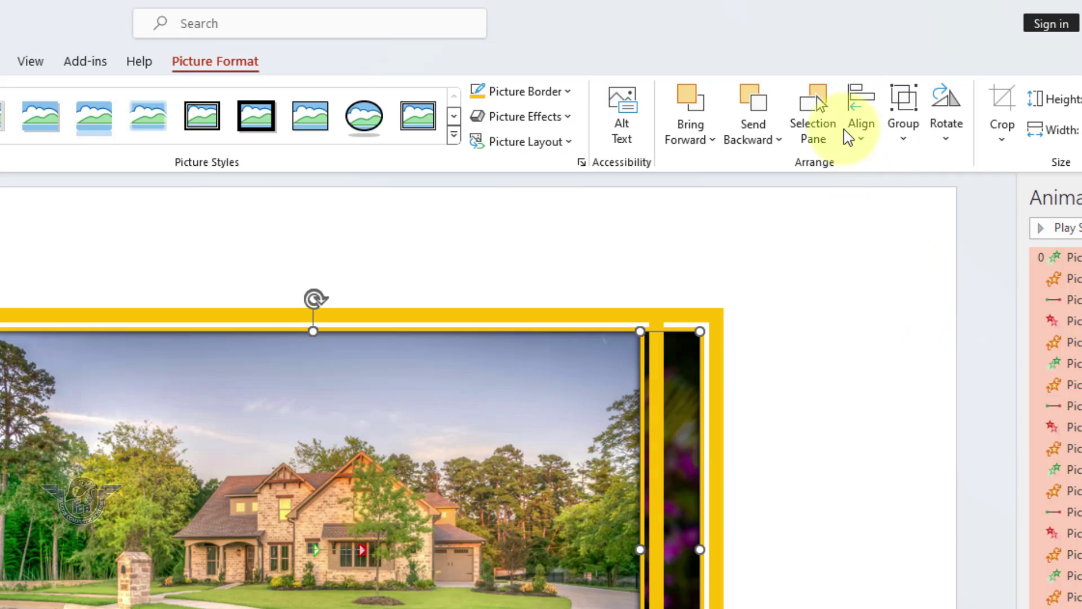
{"action": "left_click", "coordinate": [863, 138]}
{"action": "left_click", "coordinate": [899, 194]}
{"action": "left_click", "coordinate": [806, 344]}
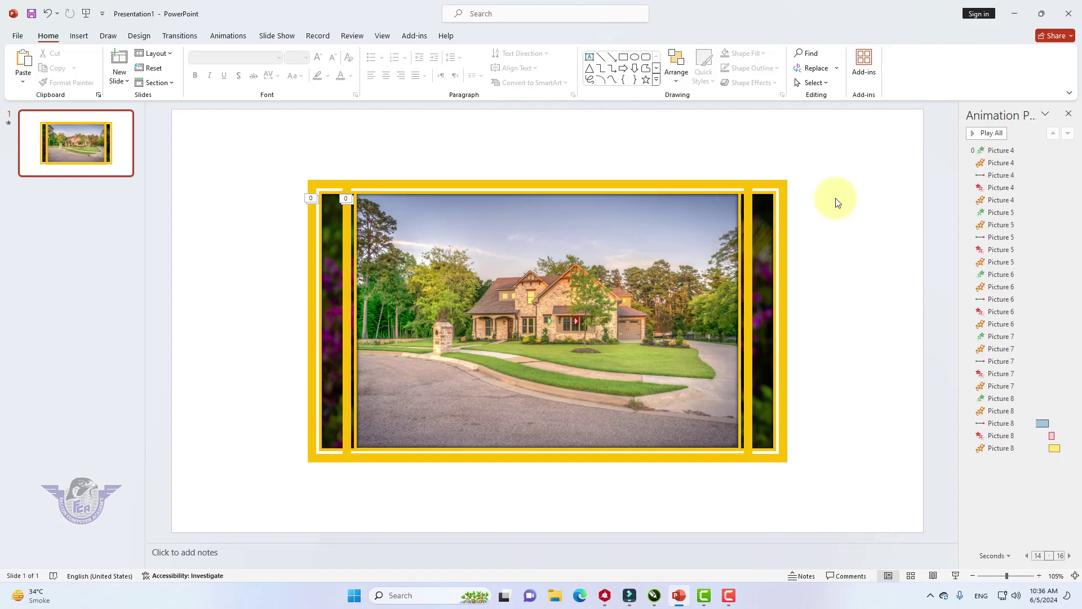
{"action": "key", "text": "F5"}
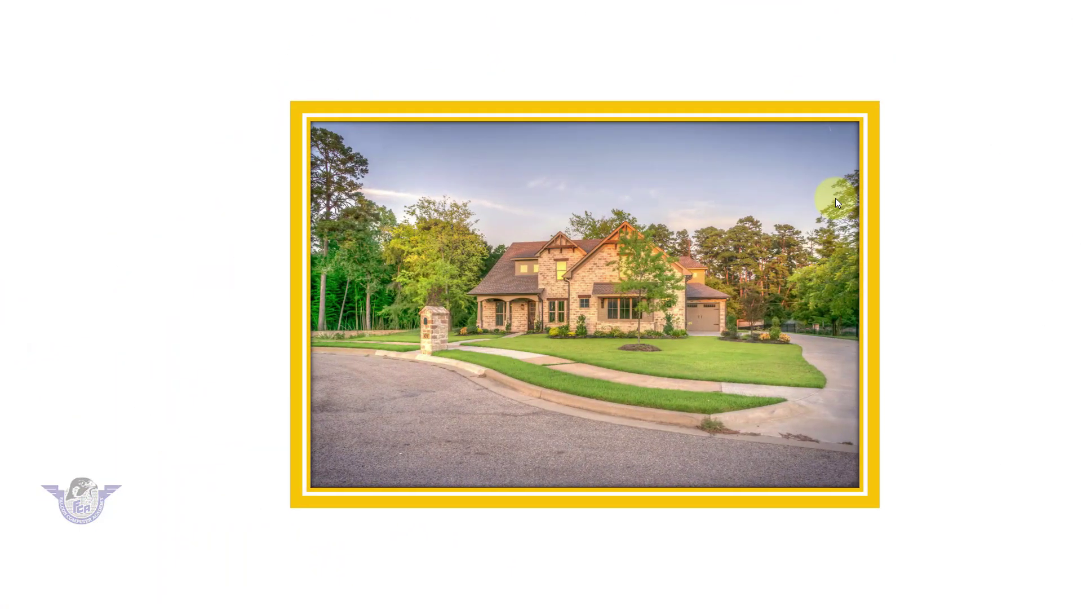
{"action": "key", "text": "Escape"}
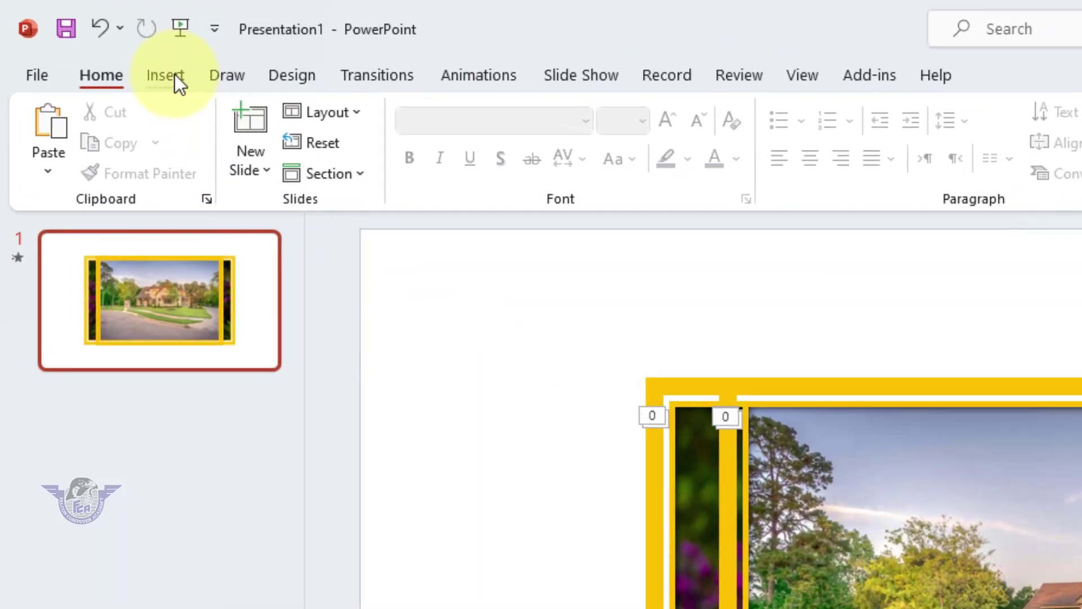
Step: Search the stock videos for "flower" and insert the pink cherry blossom video on the slide
{"action": "left_click", "coordinate": [136, 62]}
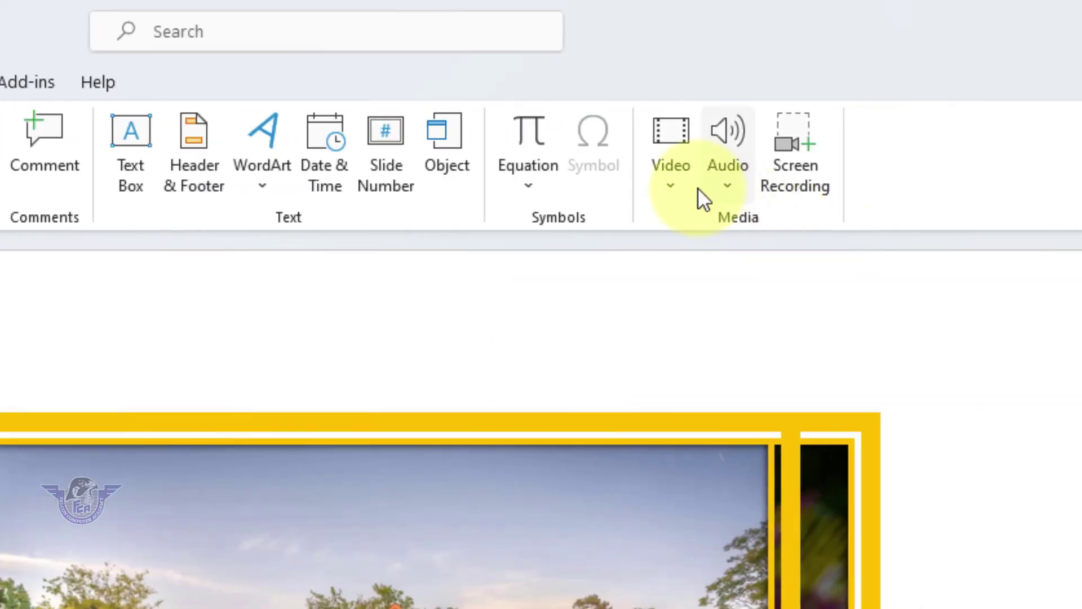
{"action": "left_click", "coordinate": [688, 184]}
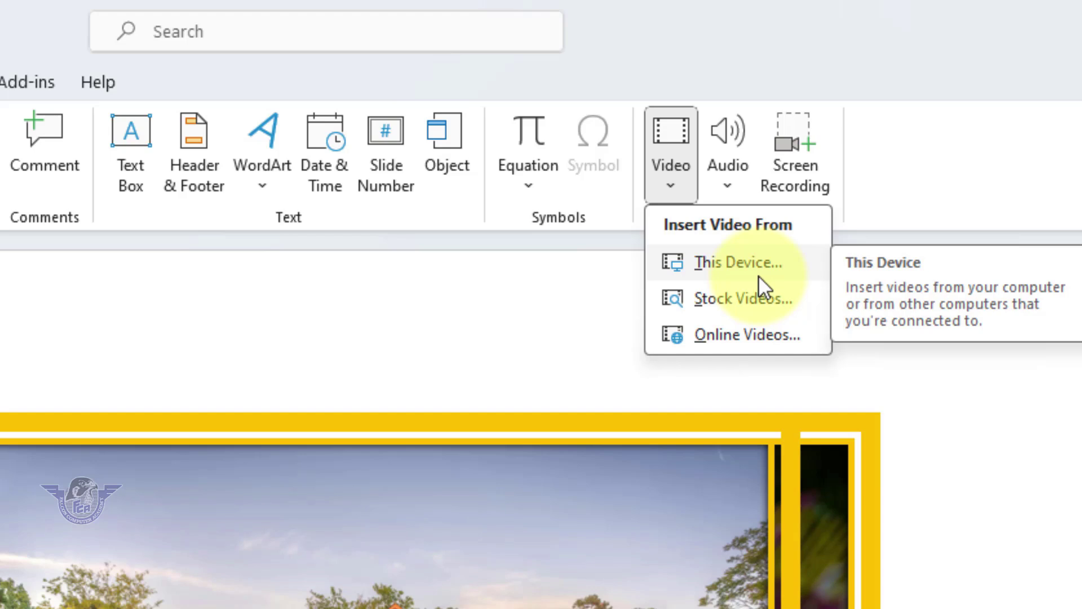
{"action": "left_click", "coordinate": [763, 296]}
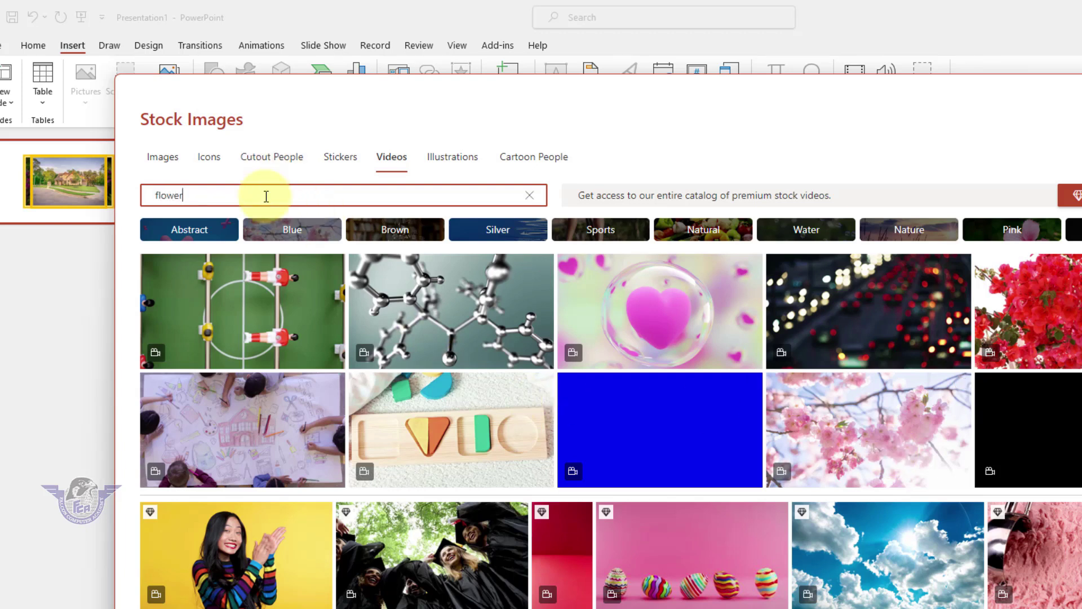
{"action": "key", "text": "Return"}
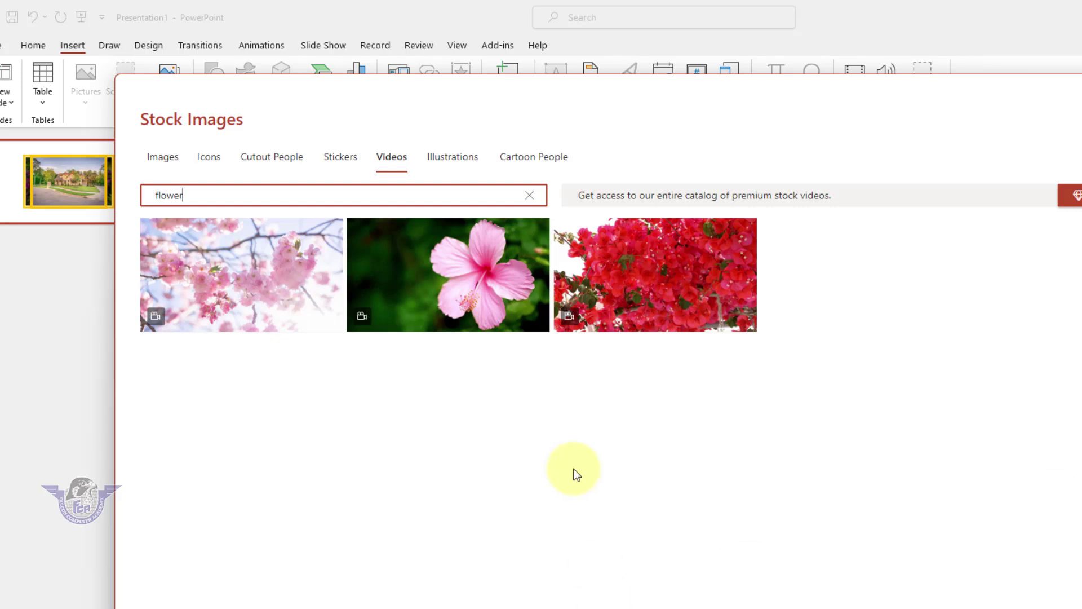
{"action": "left_click", "coordinate": [274, 273]}
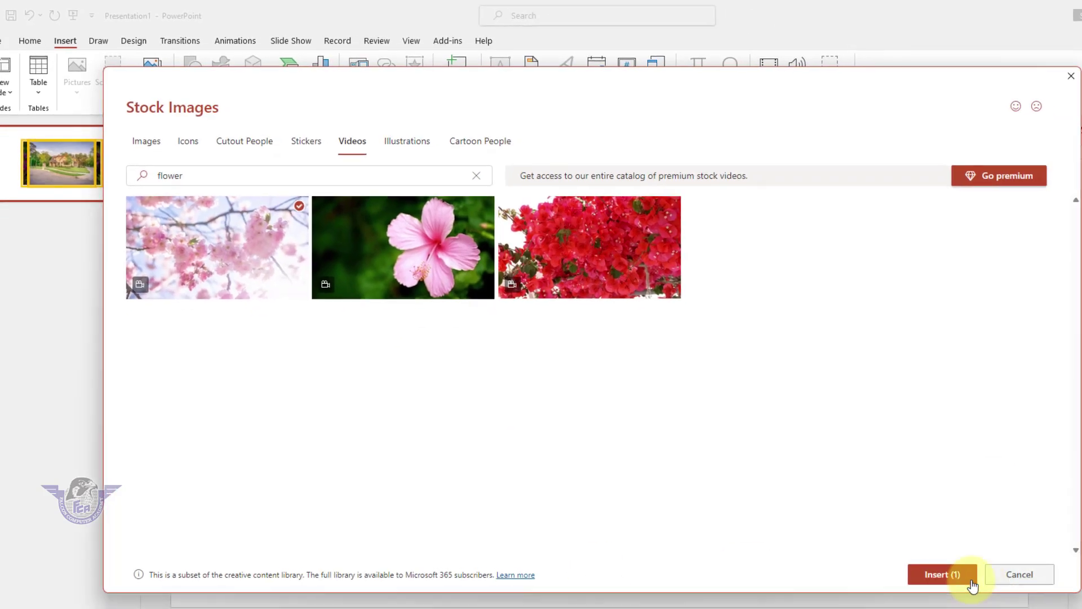
{"action": "left_click", "coordinate": [942, 574]}
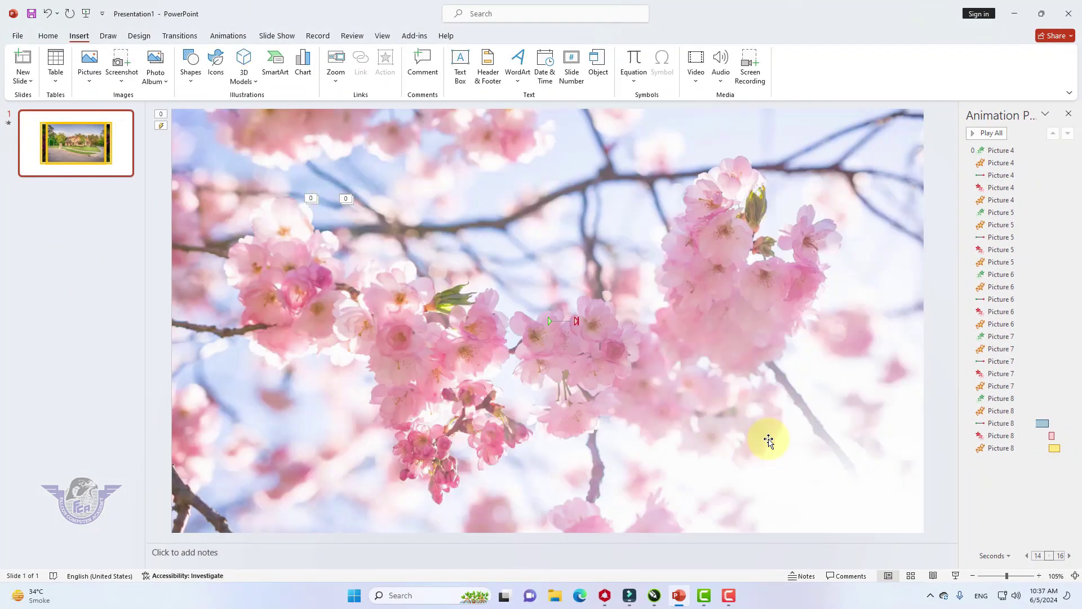
Step: Send the cherry blossom video to the back, behind all the stacked pictures
{"action": "left_click", "coordinate": [736, 258]}
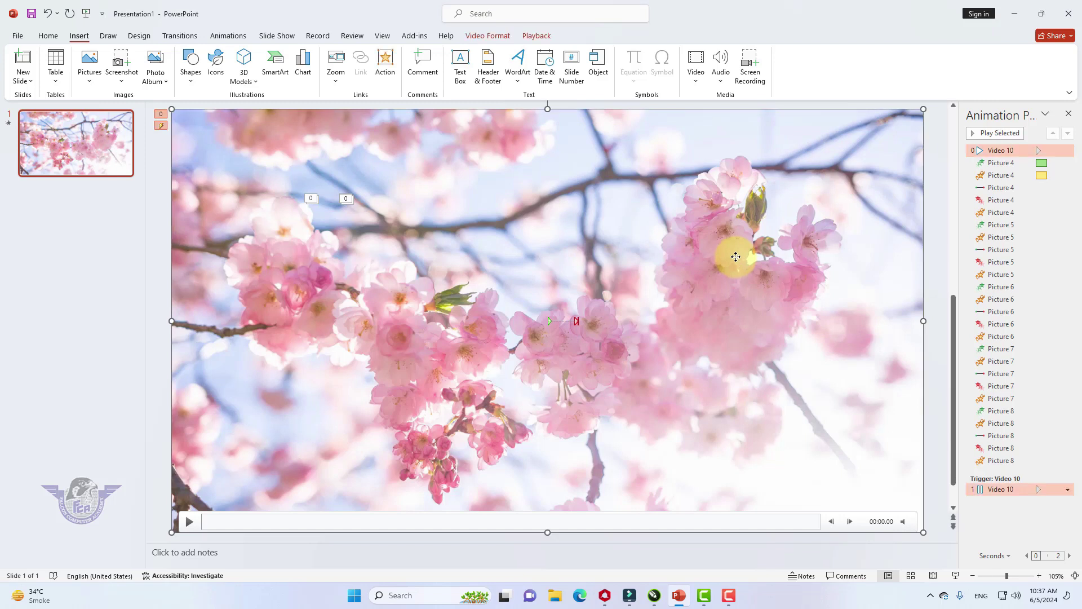
{"action": "left_click", "coordinate": [488, 36]}
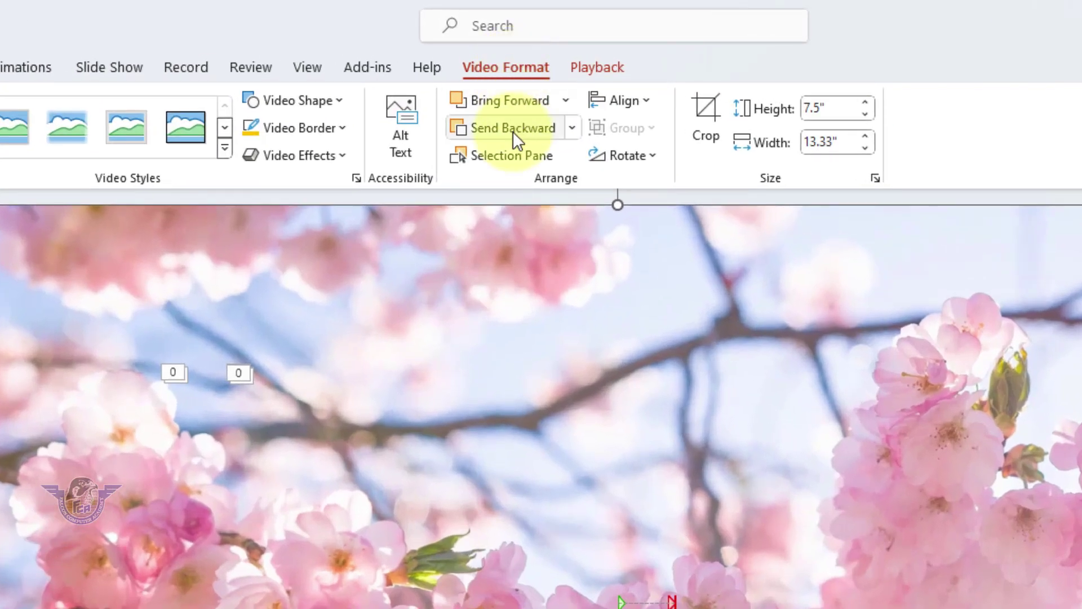
{"action": "left_click", "coordinate": [570, 128]}
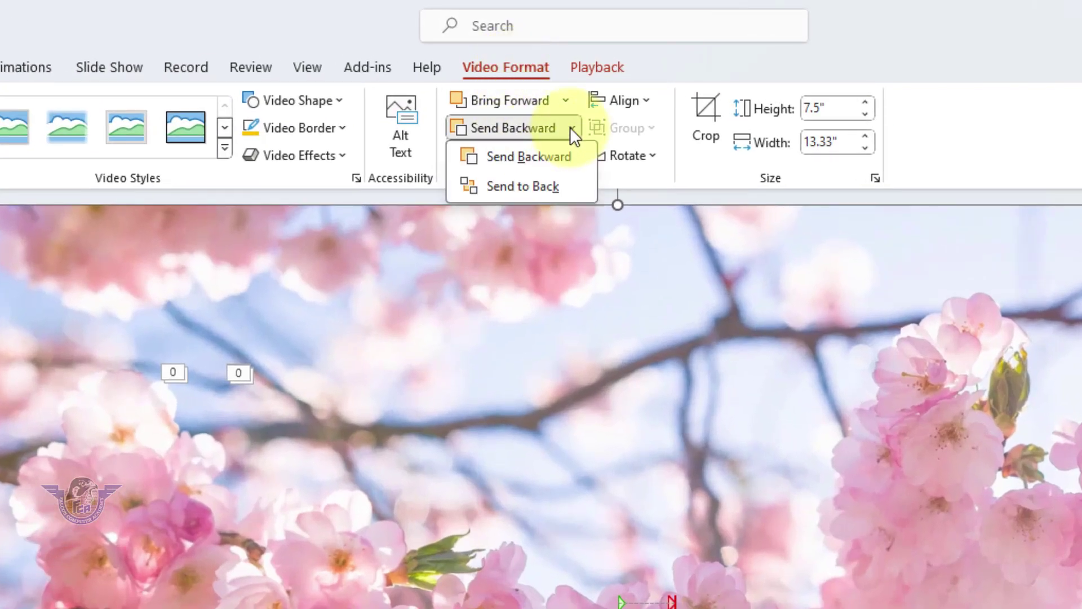
{"action": "left_click", "coordinate": [549, 187]}
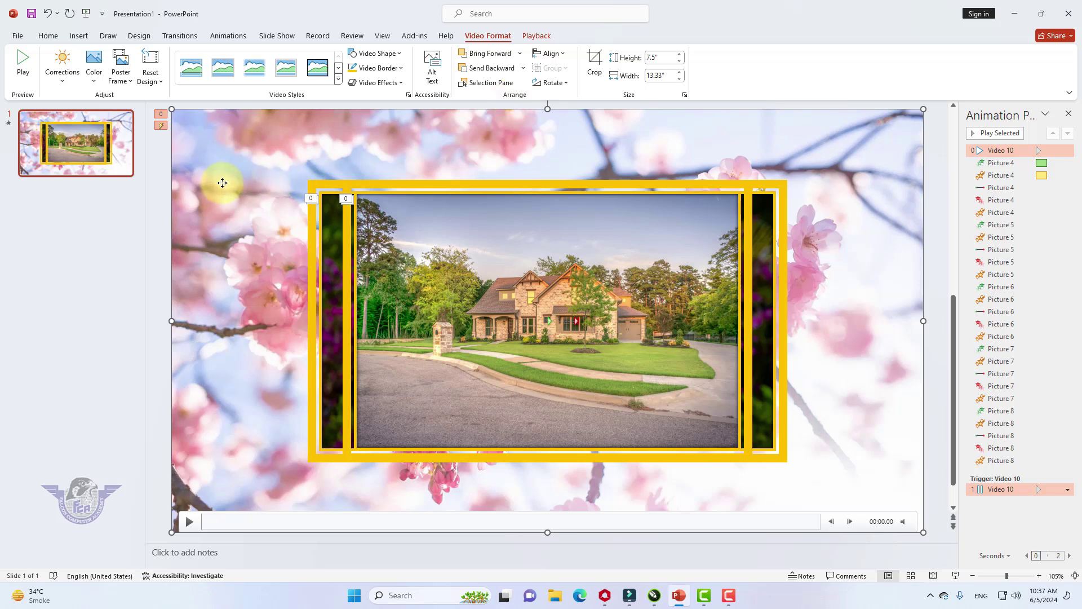
Step: Set the background video to start Automatically and play the slide show to check it
{"action": "left_click", "coordinate": [537, 36]}
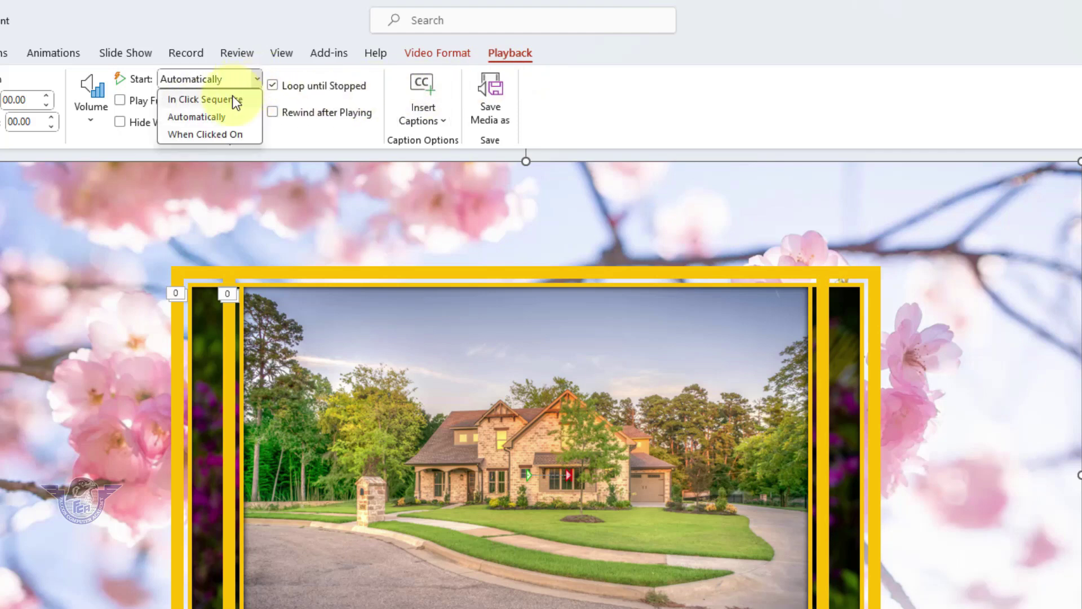
{"action": "left_click", "coordinate": [222, 116]}
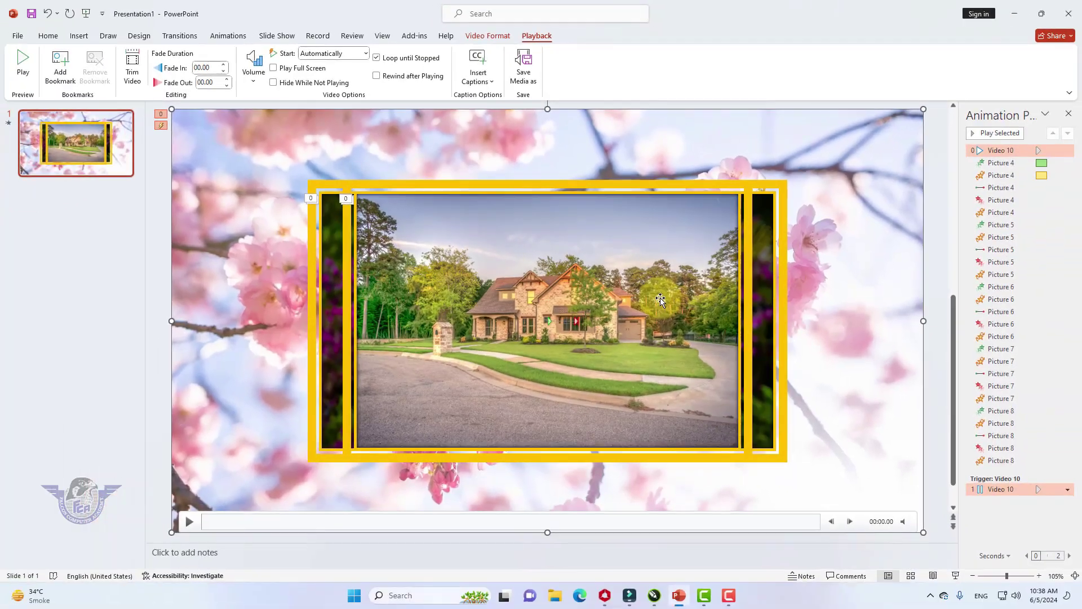
{"action": "key", "text": "F5"}
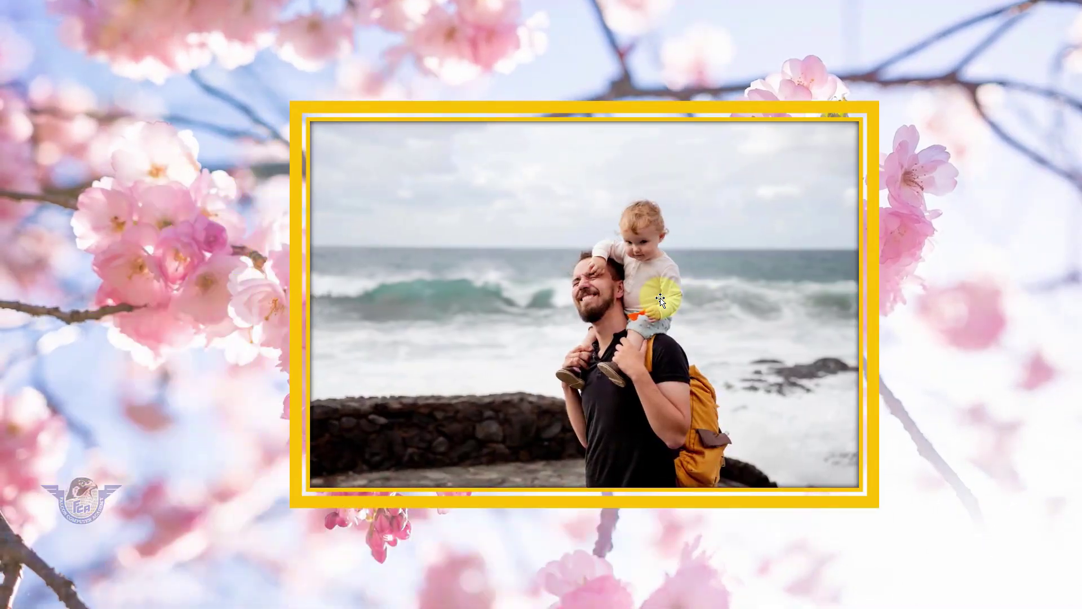
{"action": "key", "text": "Escape"}
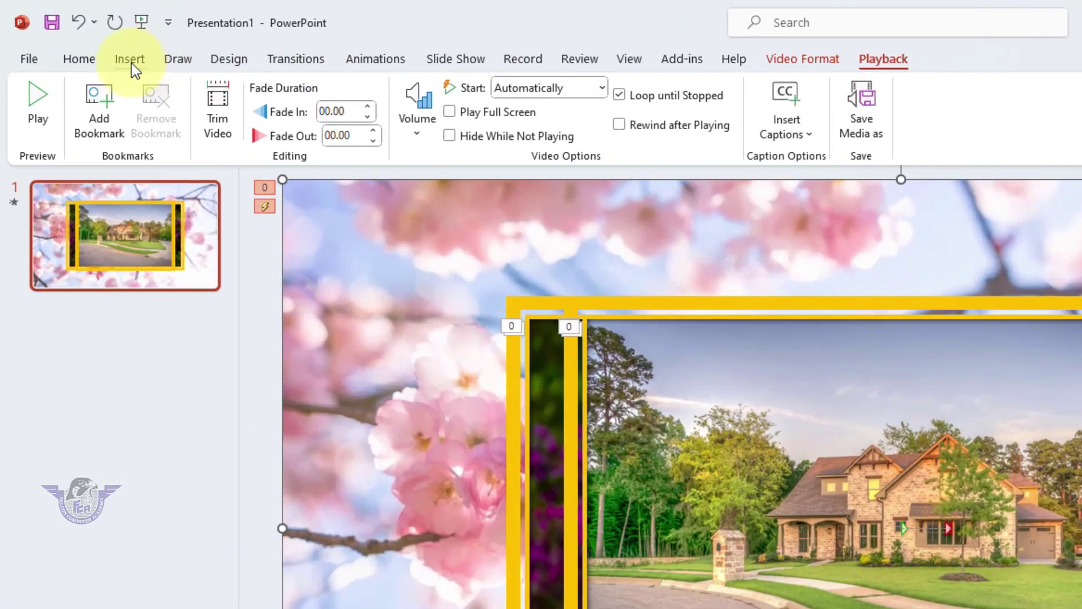
Step: Insert the Raag Pahadi MP3 from the PC's PPT Image folder and move its audio icon to the slide's upper-left corner
{"action": "left_click", "coordinate": [79, 36]}
{"action": "left_click", "coordinate": [943, 138]}
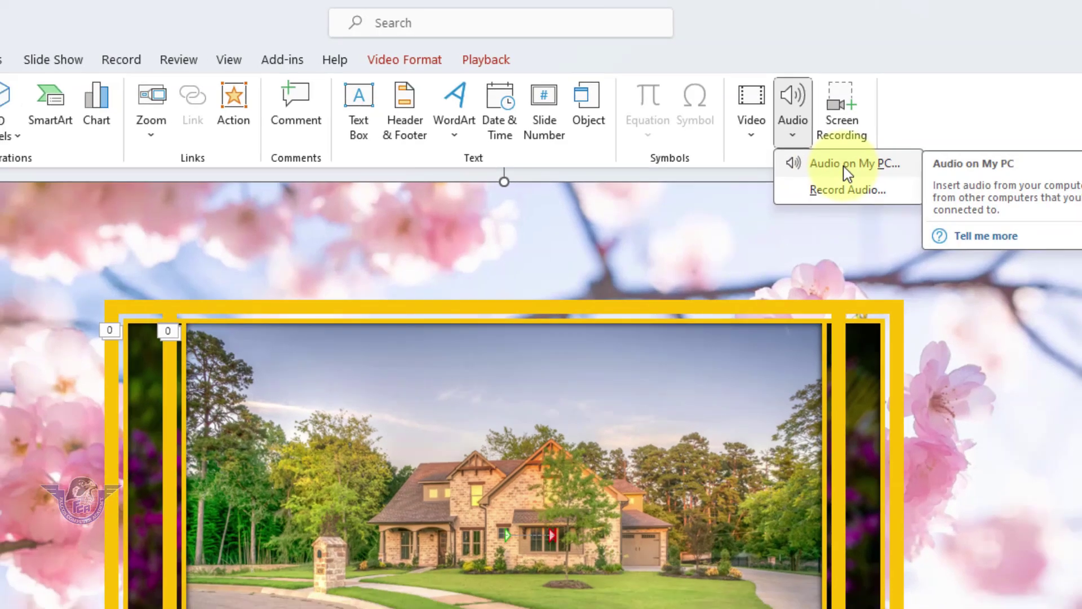
{"action": "left_click", "coordinate": [853, 173]}
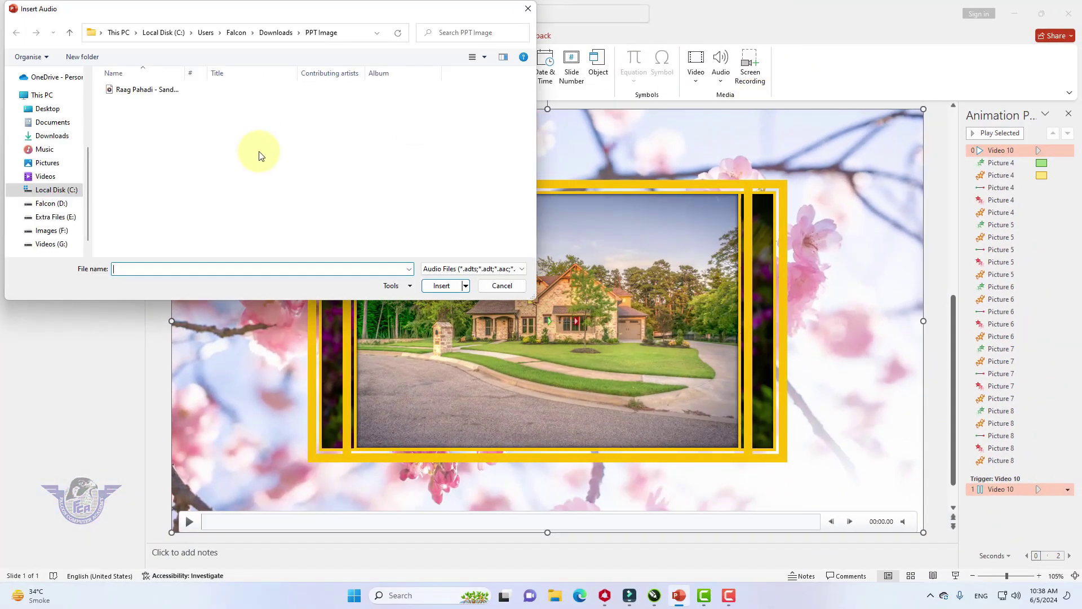
{"action": "left_click", "coordinate": [148, 93]}
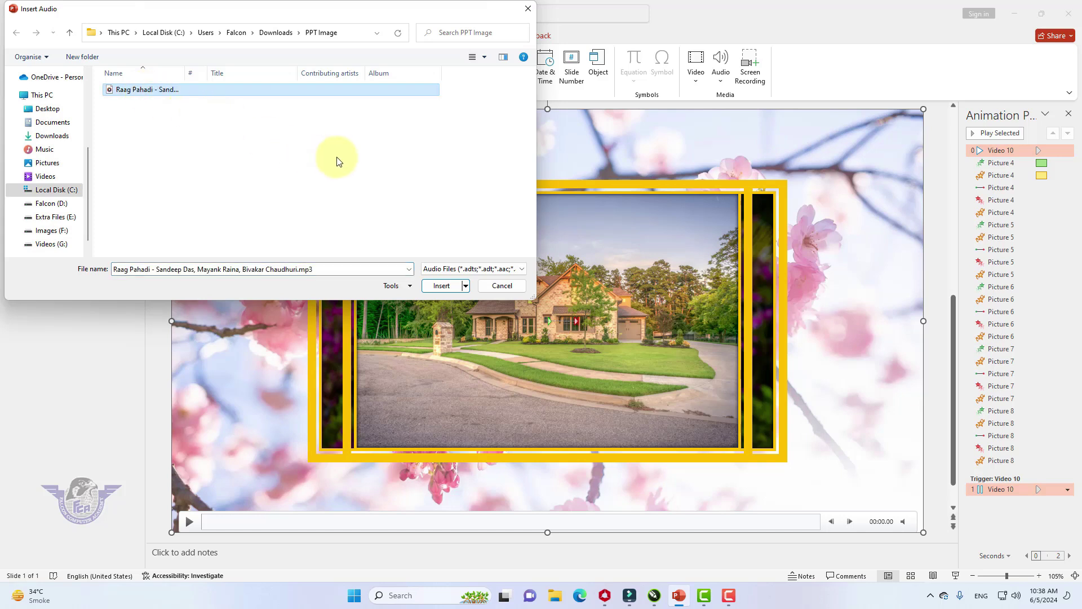
{"action": "left_click", "coordinate": [448, 286]}
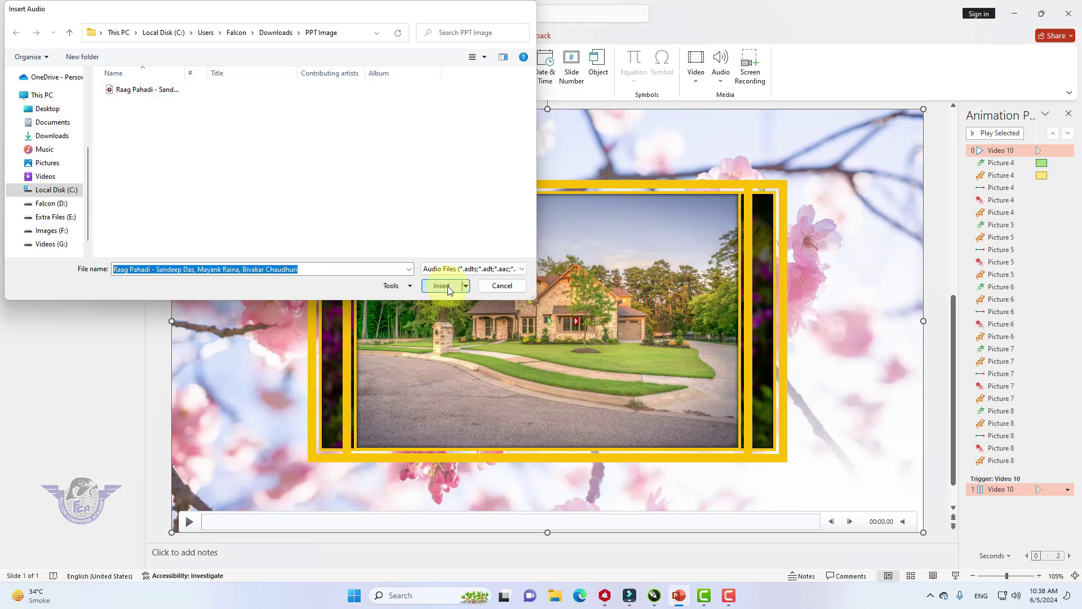
{"action": "left_click_drag", "start_coordinate": [544, 324], "coordinate": [202, 141]}
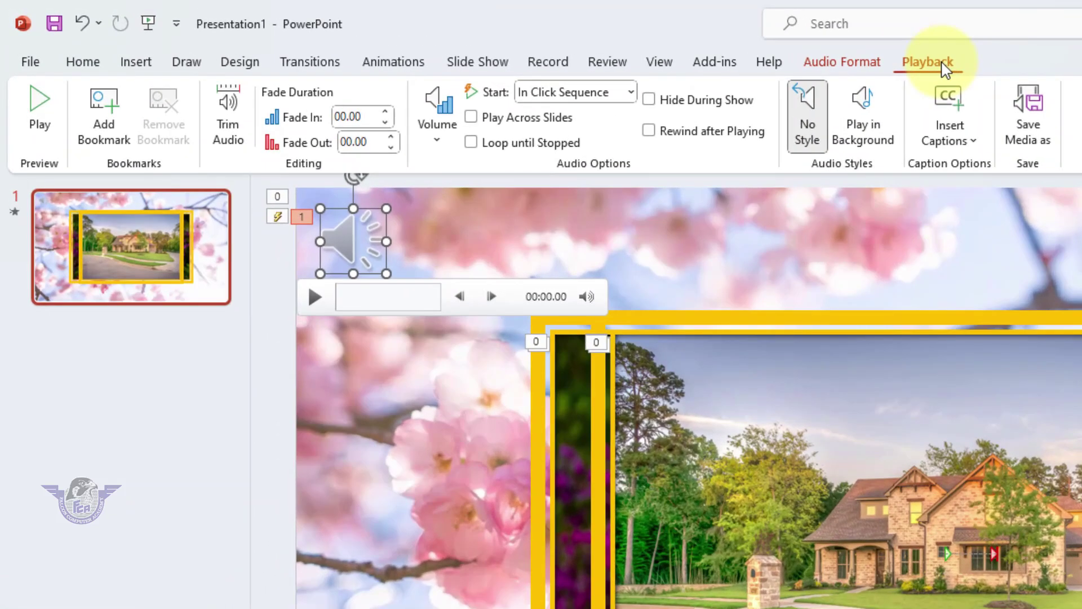
Step: Set the inserted audio to Play in Background and start the slide show
{"action": "left_click", "coordinate": [874, 150]}
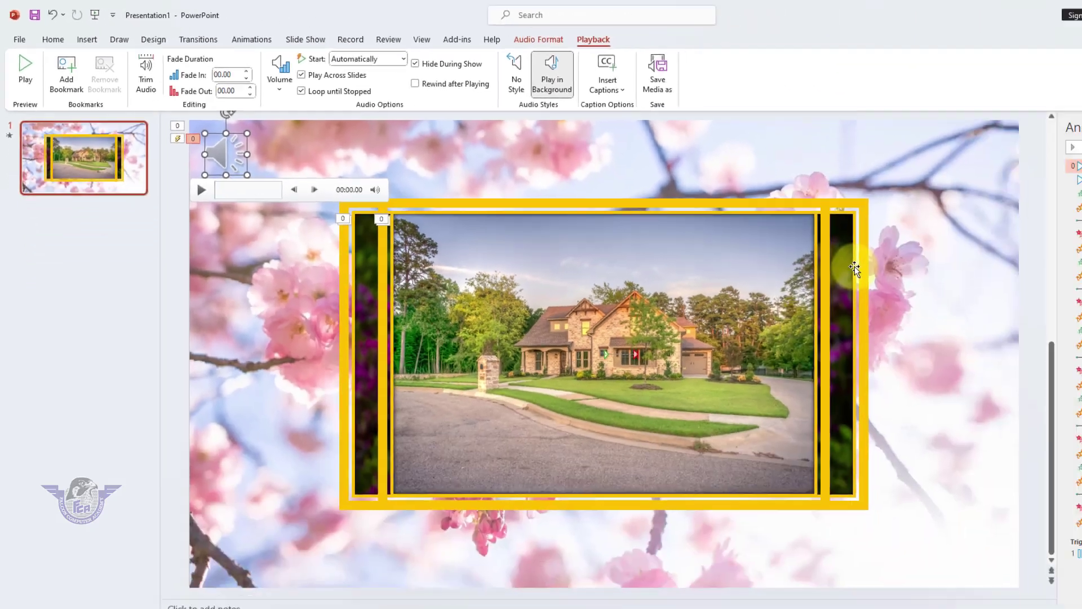
{"action": "key", "text": "F5"}
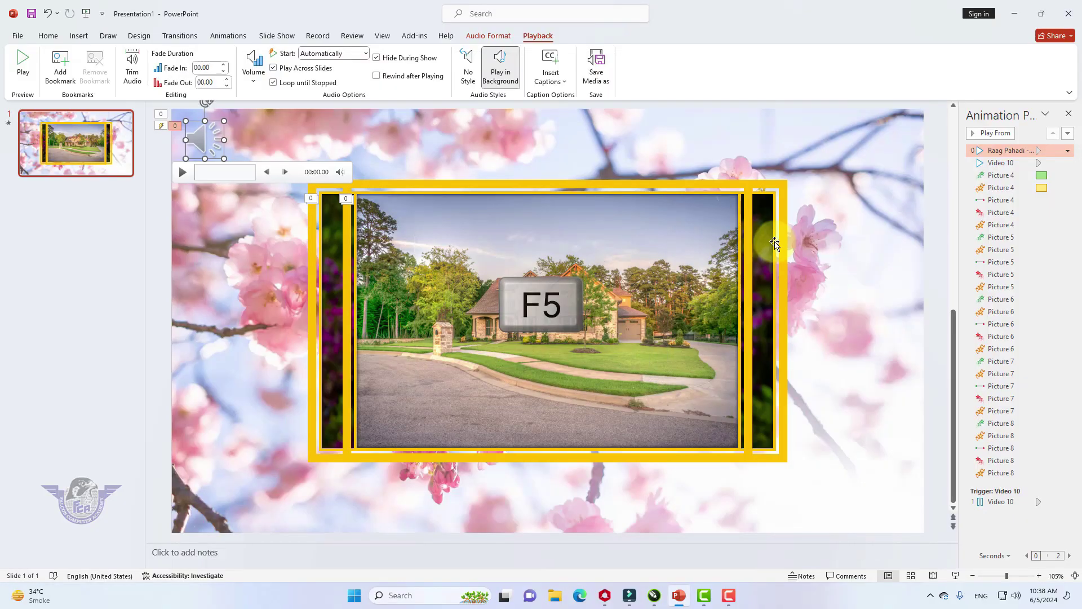